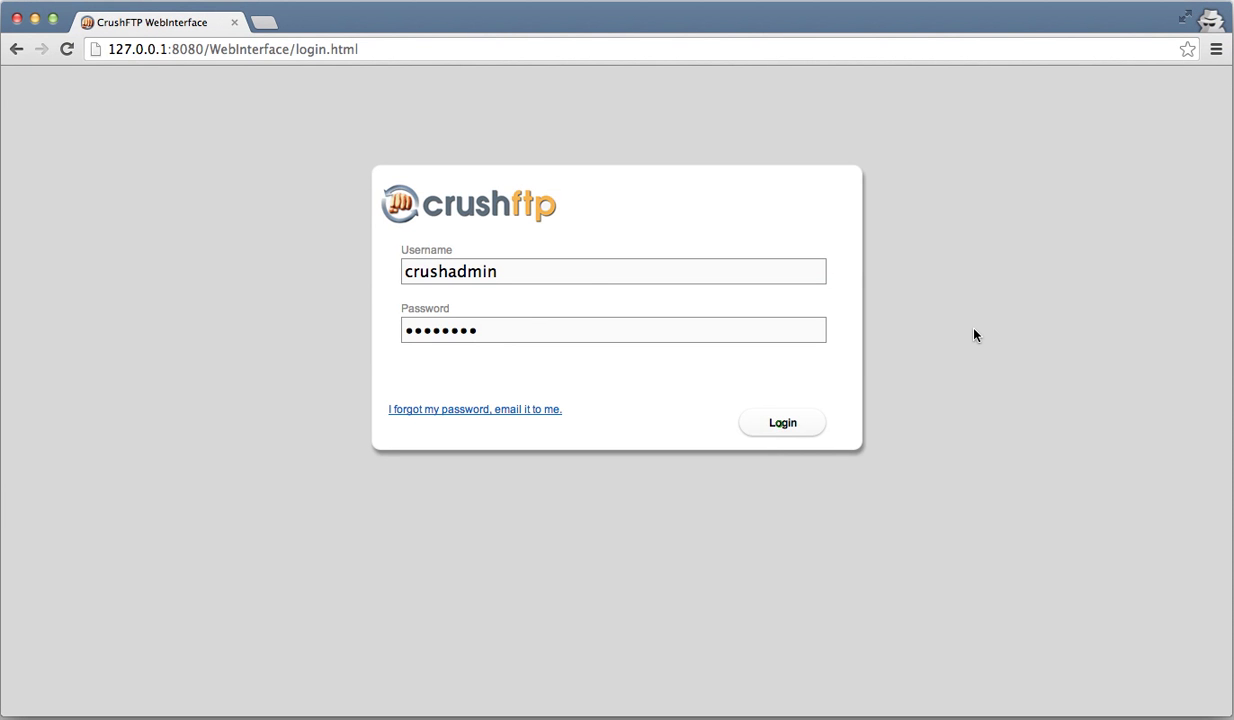
- Sign in with the entered admin credentials and go to the Administration dashboard
click(781, 424)
click(43, 164)
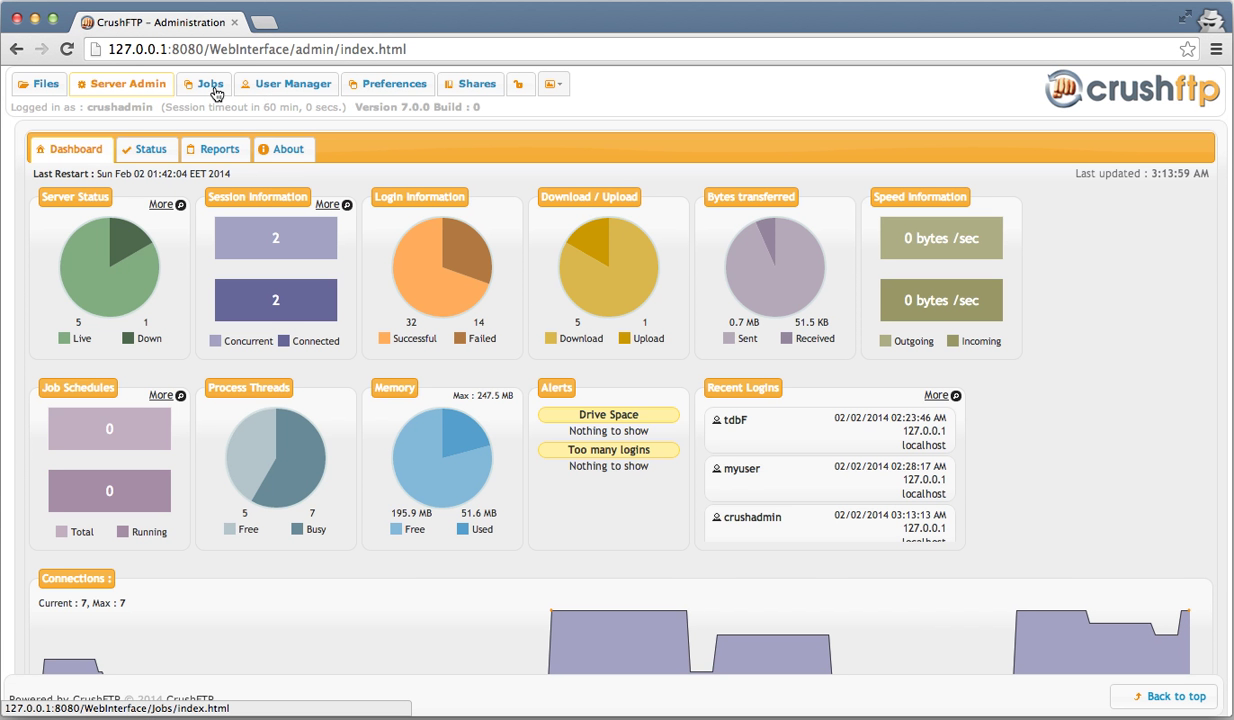
- In the Jobs designer, create a new job named 'test'
click(206, 88)
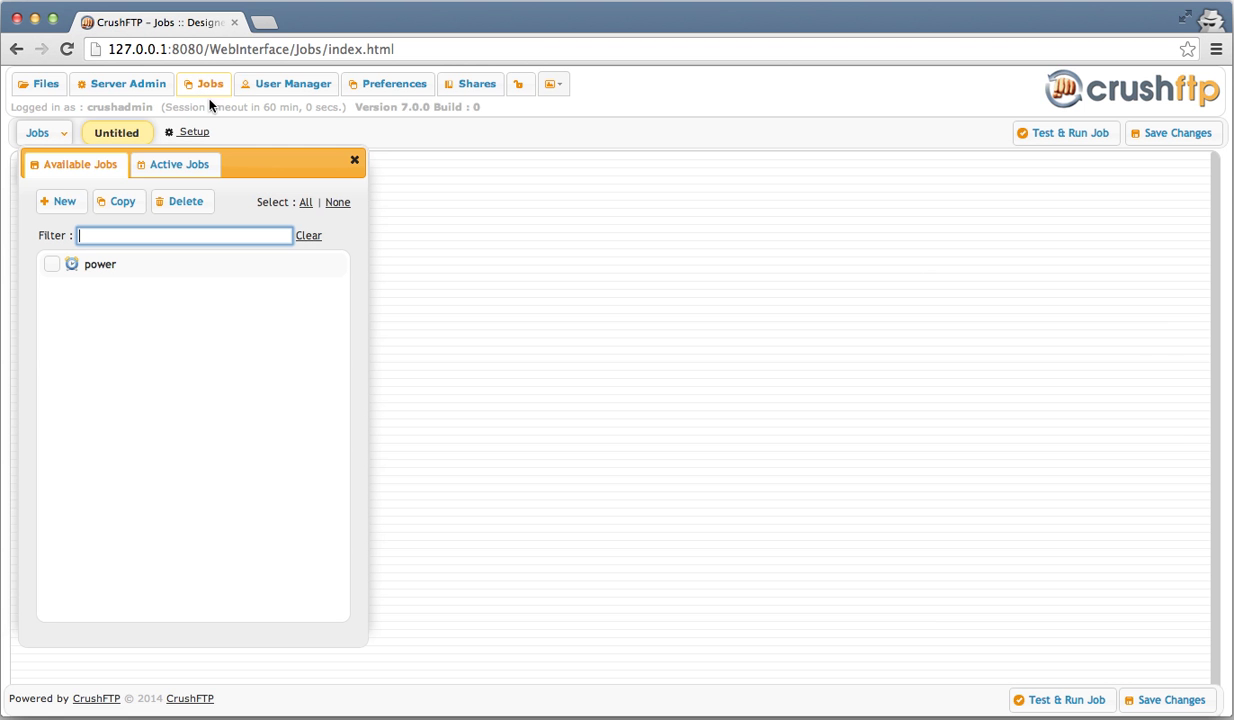
click(63, 203)
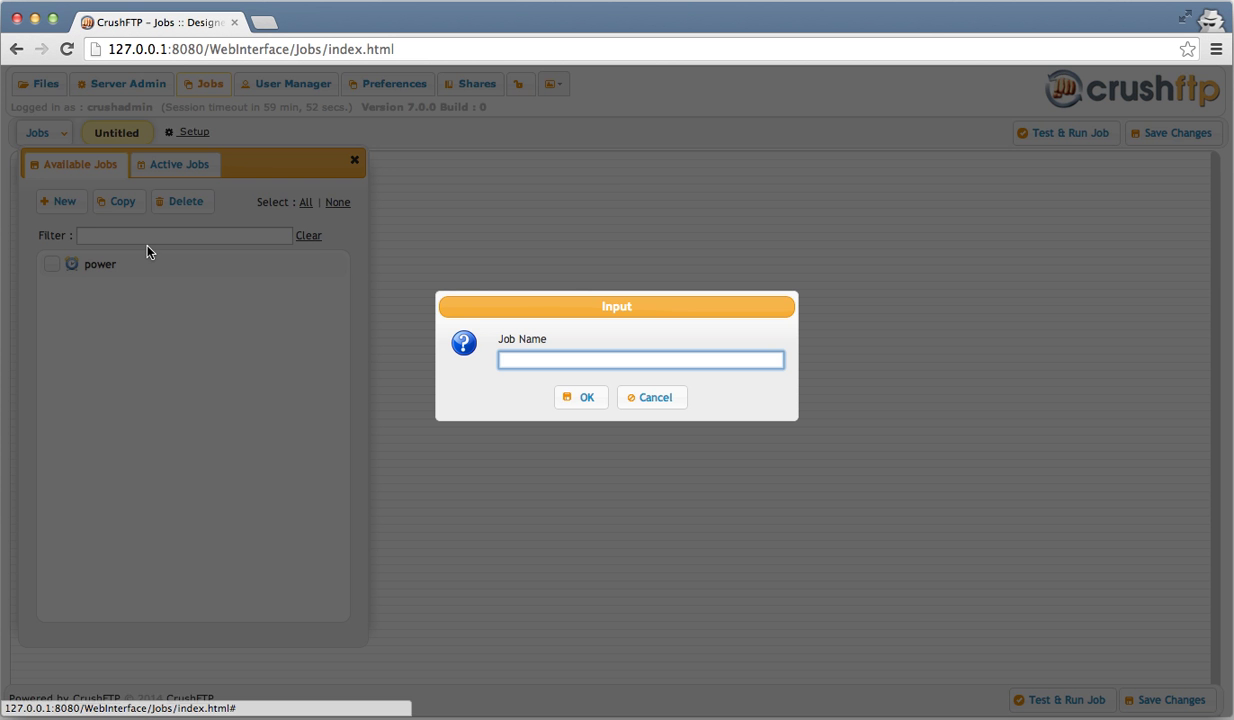
text(test)
key(Return)
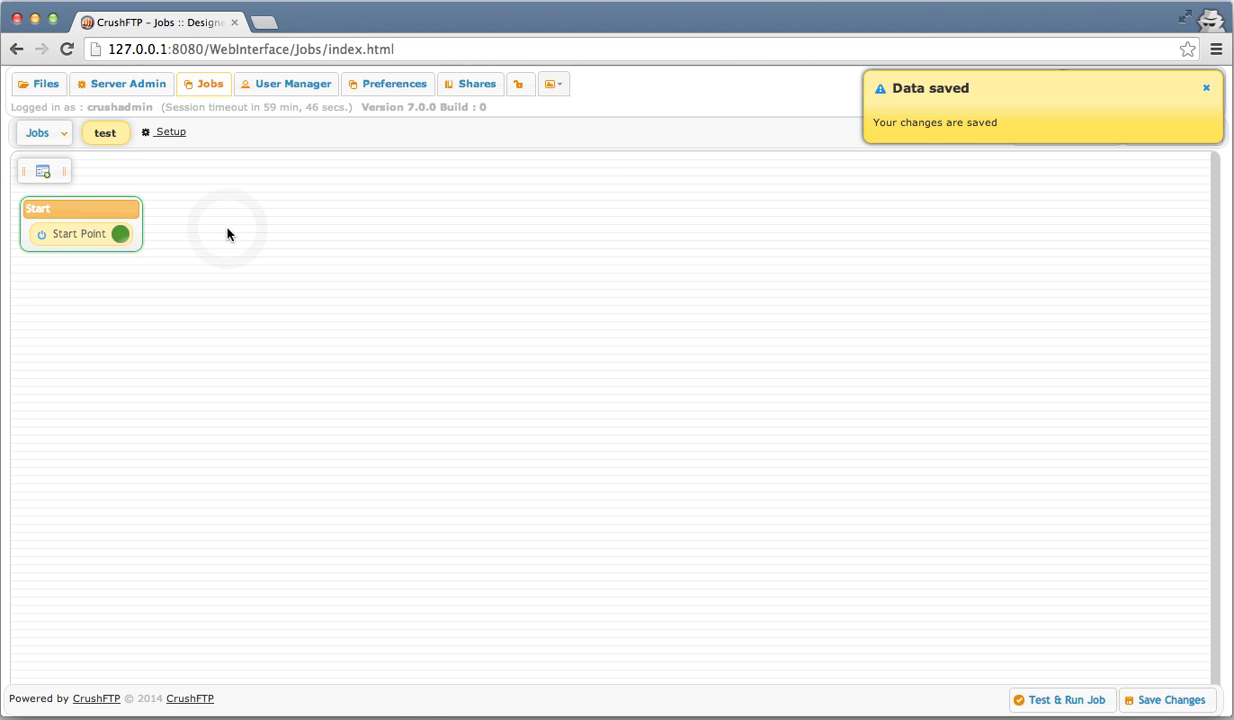
- Add a Find task with Find URL /A_TestFiles/, correcting the folder name's capitalisation
key(f)
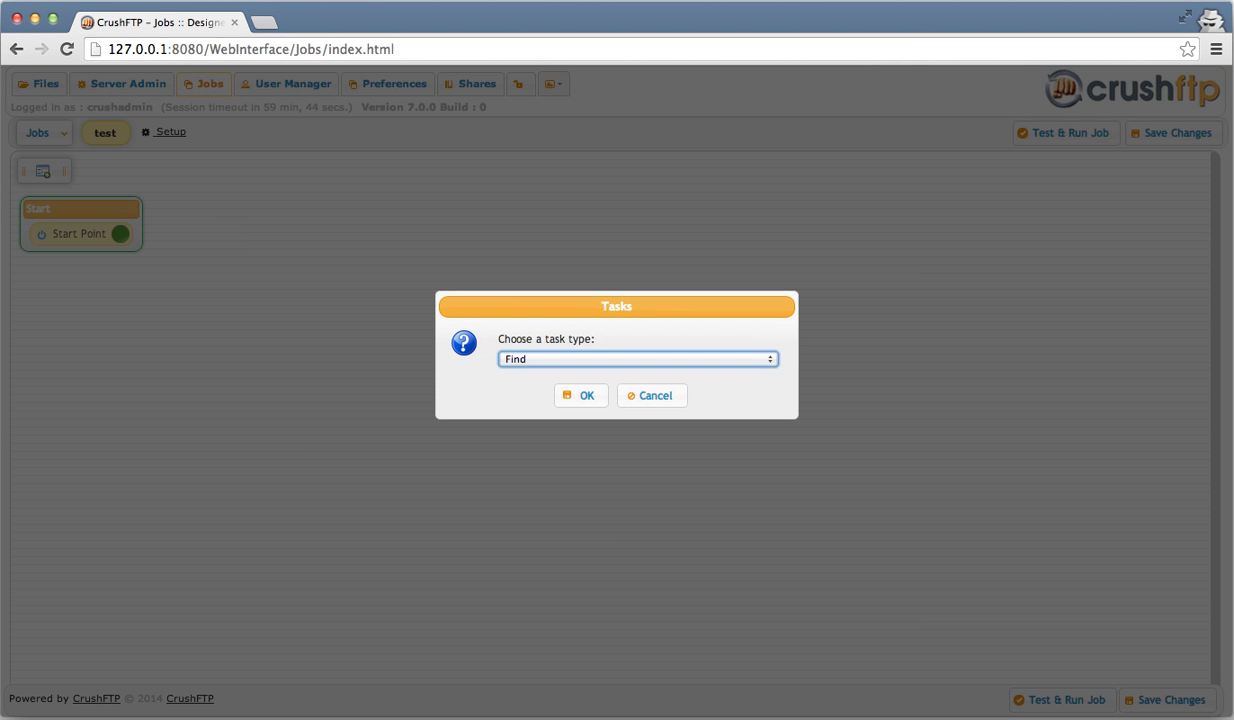
key(Return)
click(370, 266)
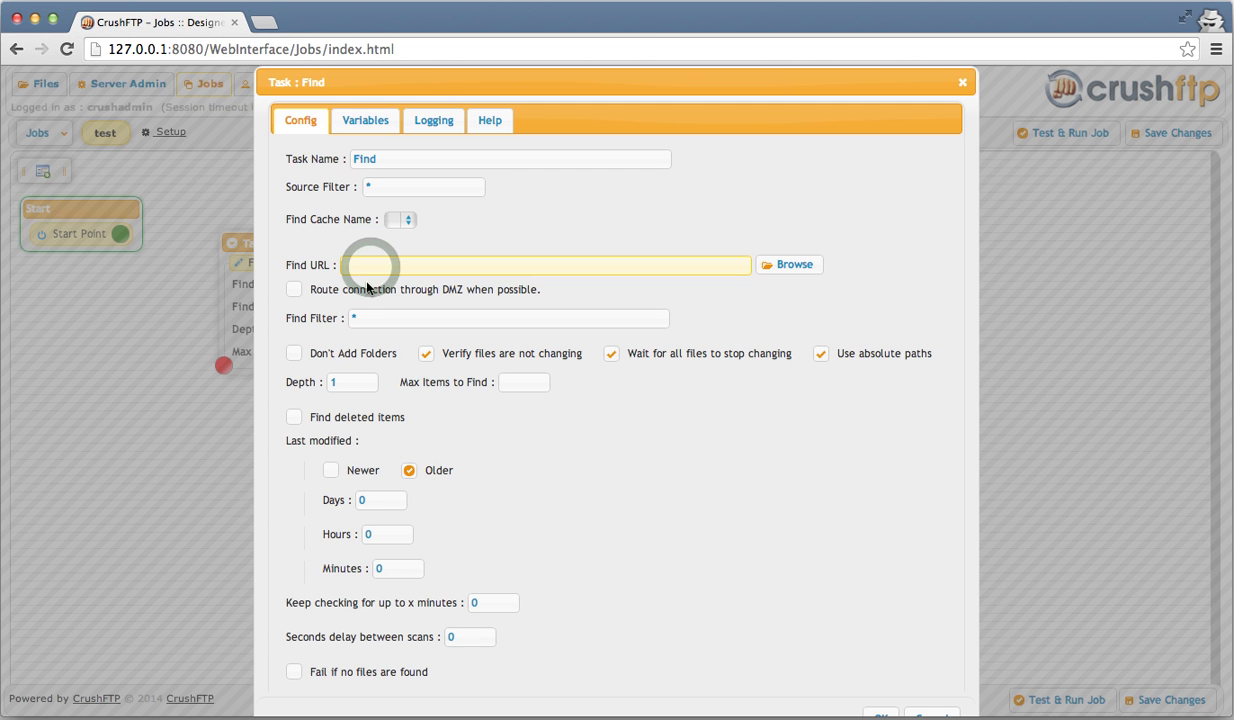
text(/)
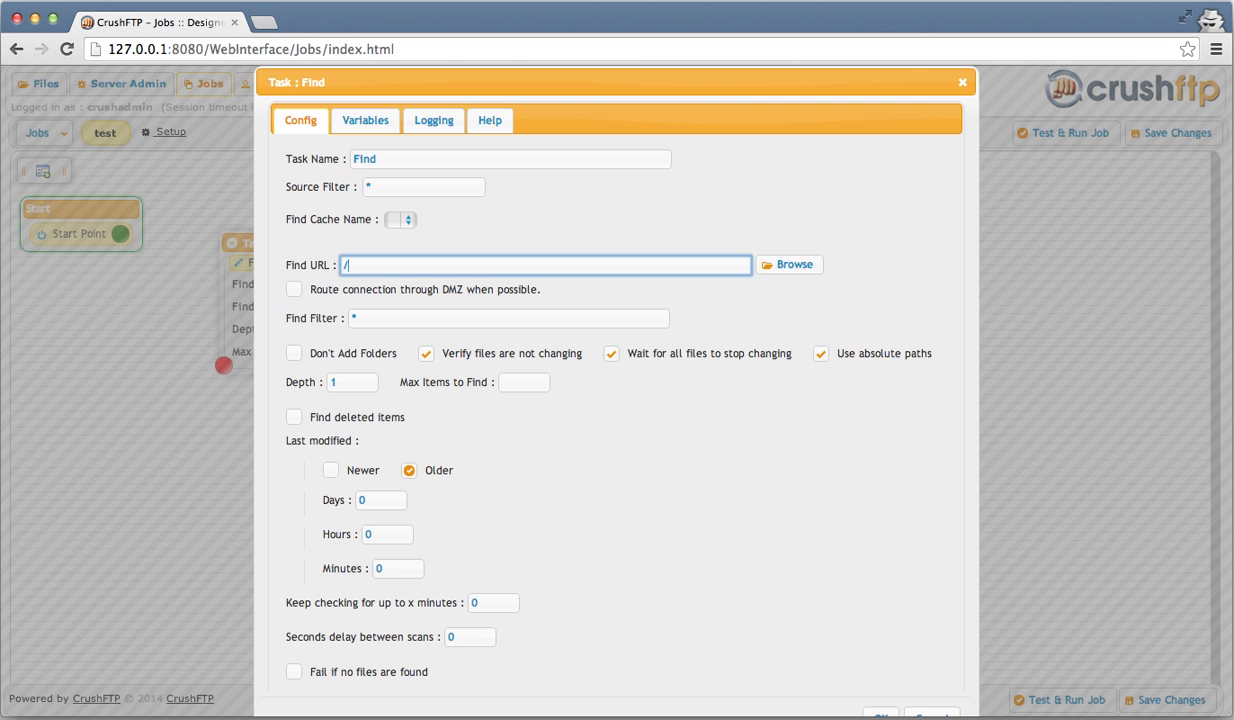
text(A_tesFiles/)
click(376, 265)
text(t)
click(365, 265)
key(BackSpace)
text(T)
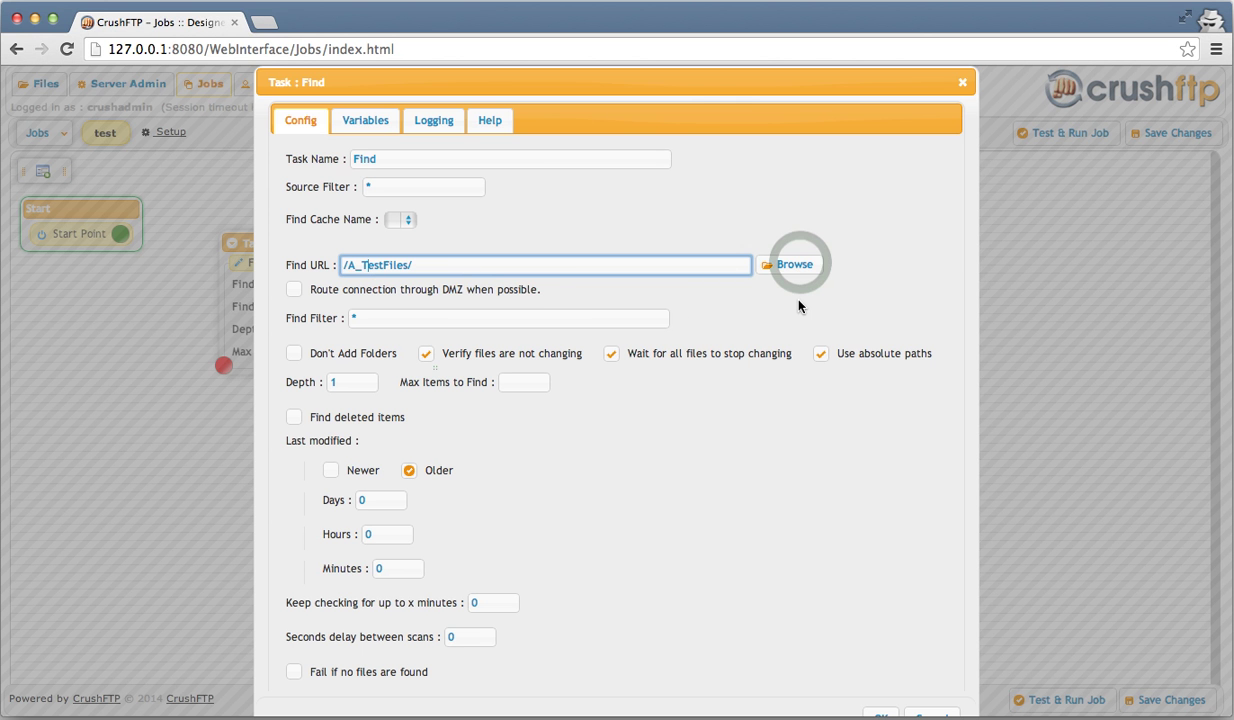
- Keep the File item type, set Find Filter to */KB*.txt, and save the Find task
click(800, 265)
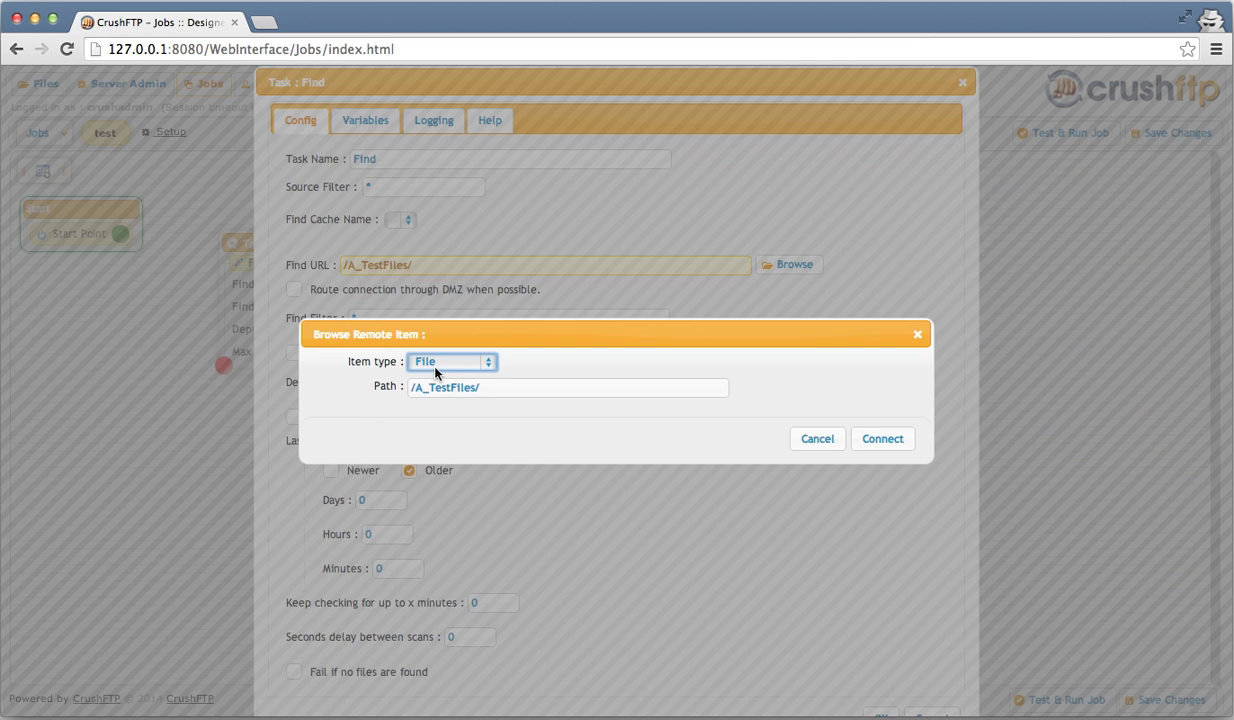
click(435, 366)
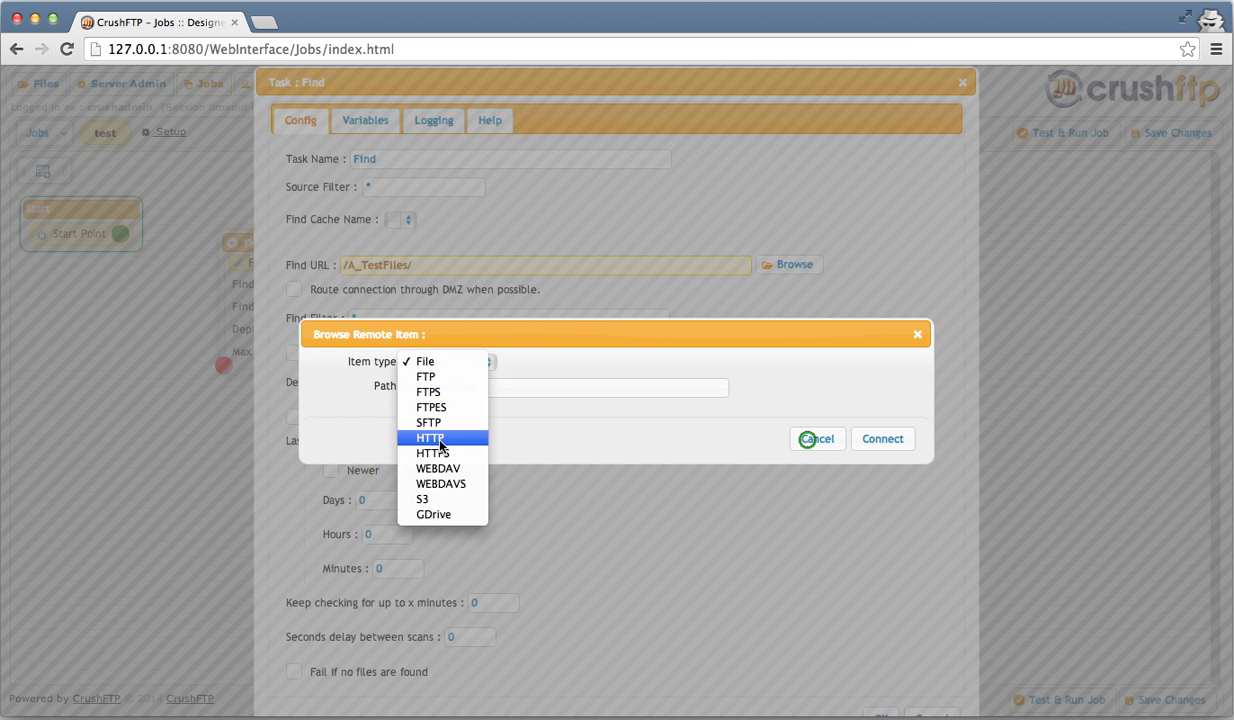
click(808, 445)
click(815, 439)
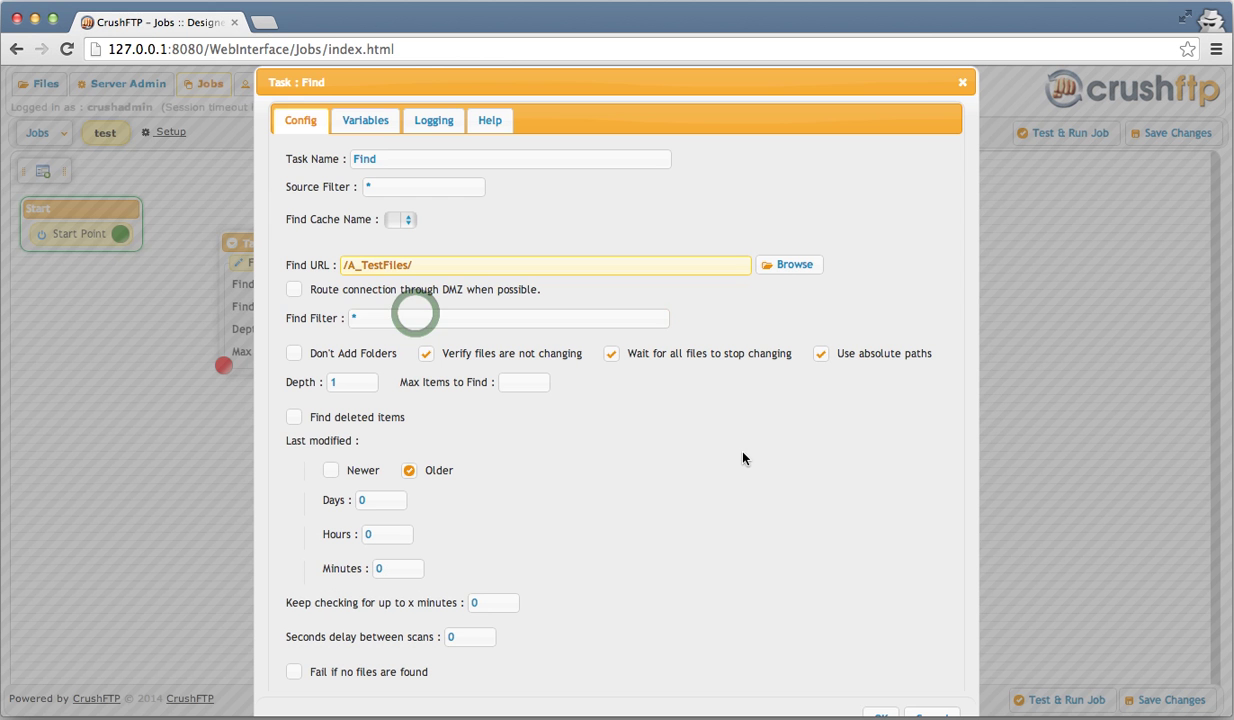
click(415, 314)
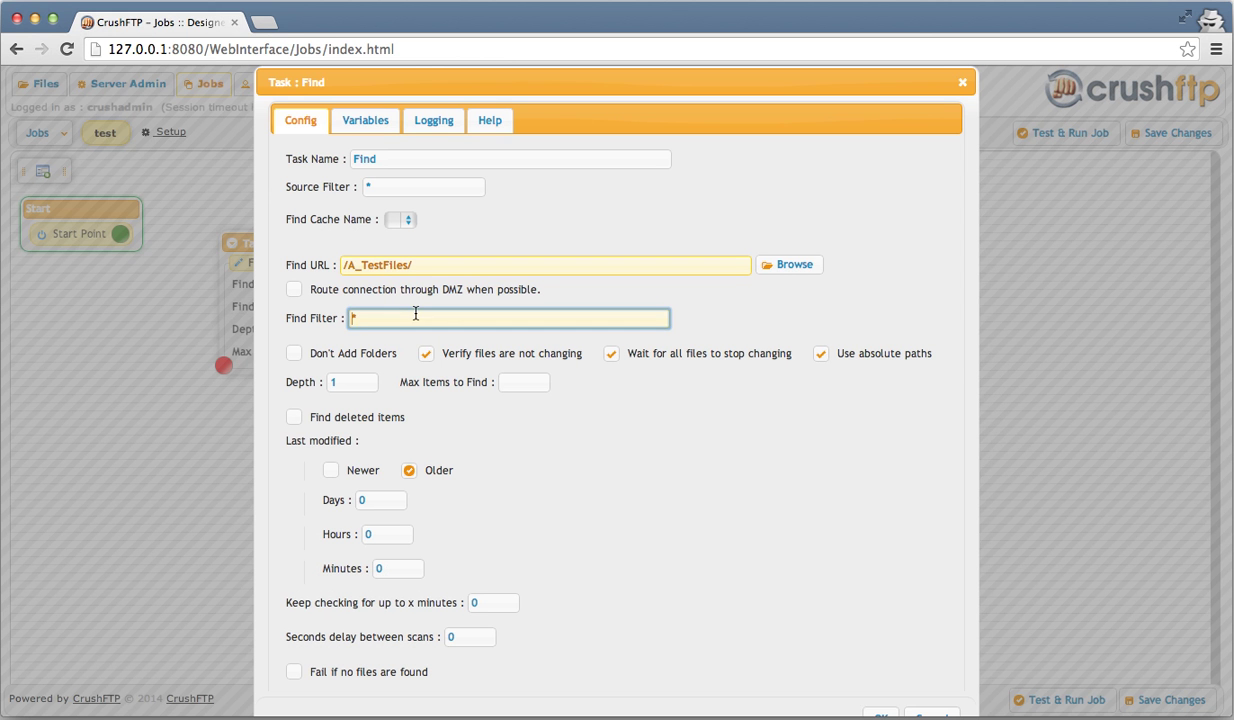
text(*/KB*.txt)
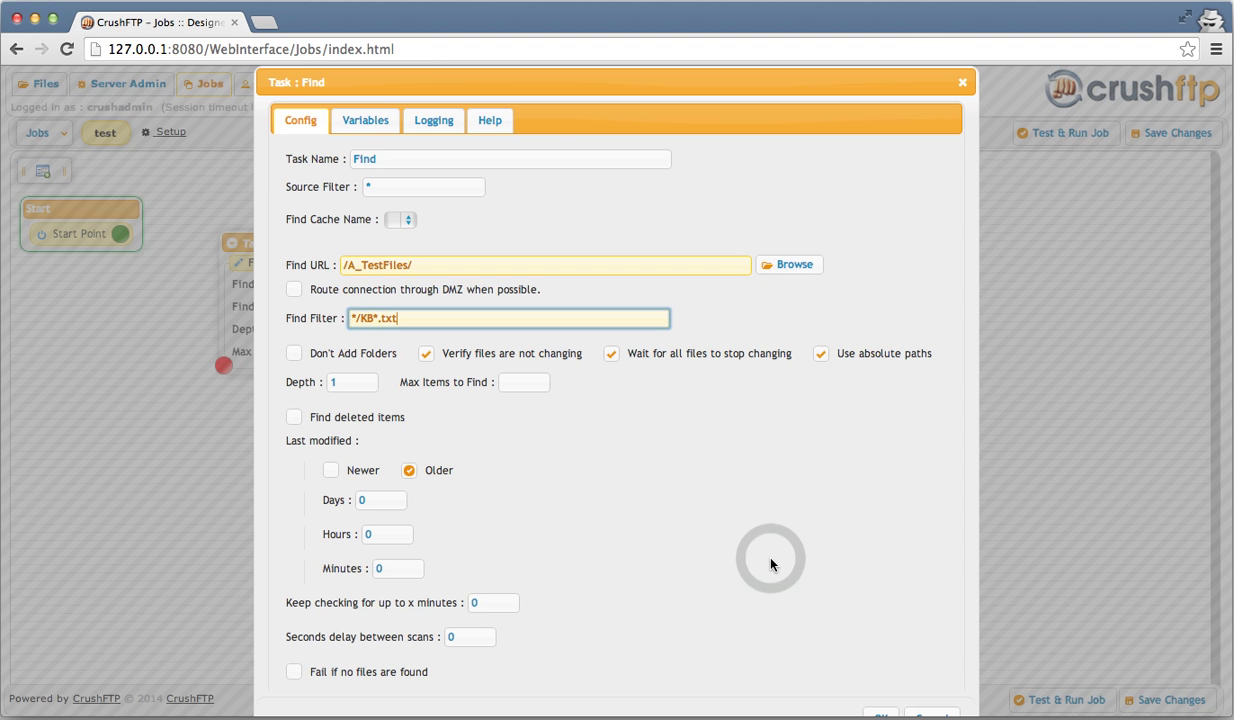
click(770, 563)
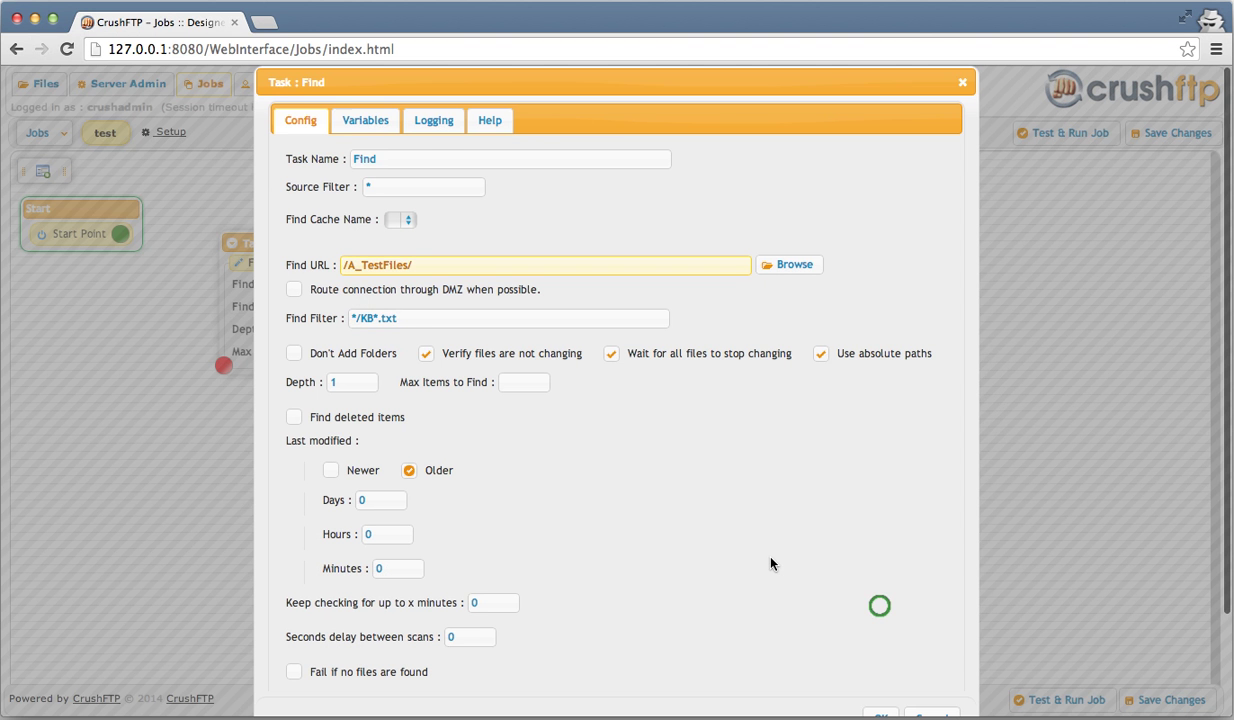
scroll(770, 563, down, 3)
click(880, 607)
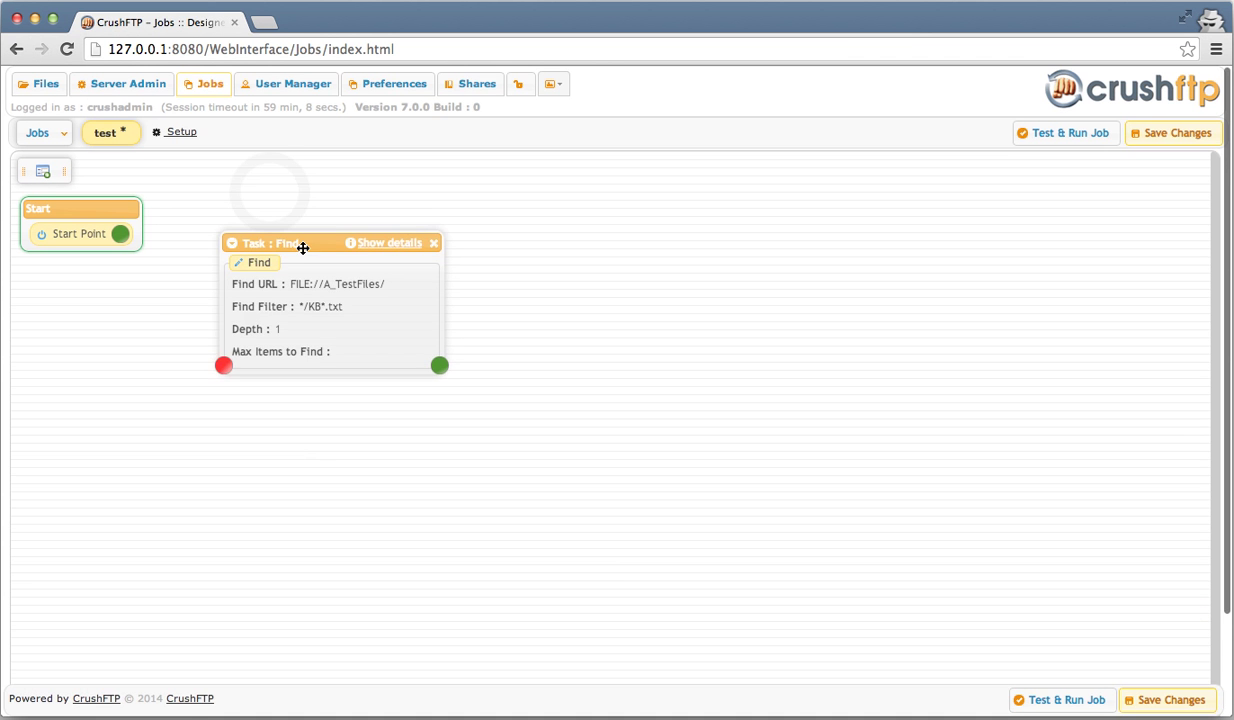
- Add a Copy task with destination the Desktop delete_me folder plus {name}, placed beside Find
drag(303, 248, 270, 196)
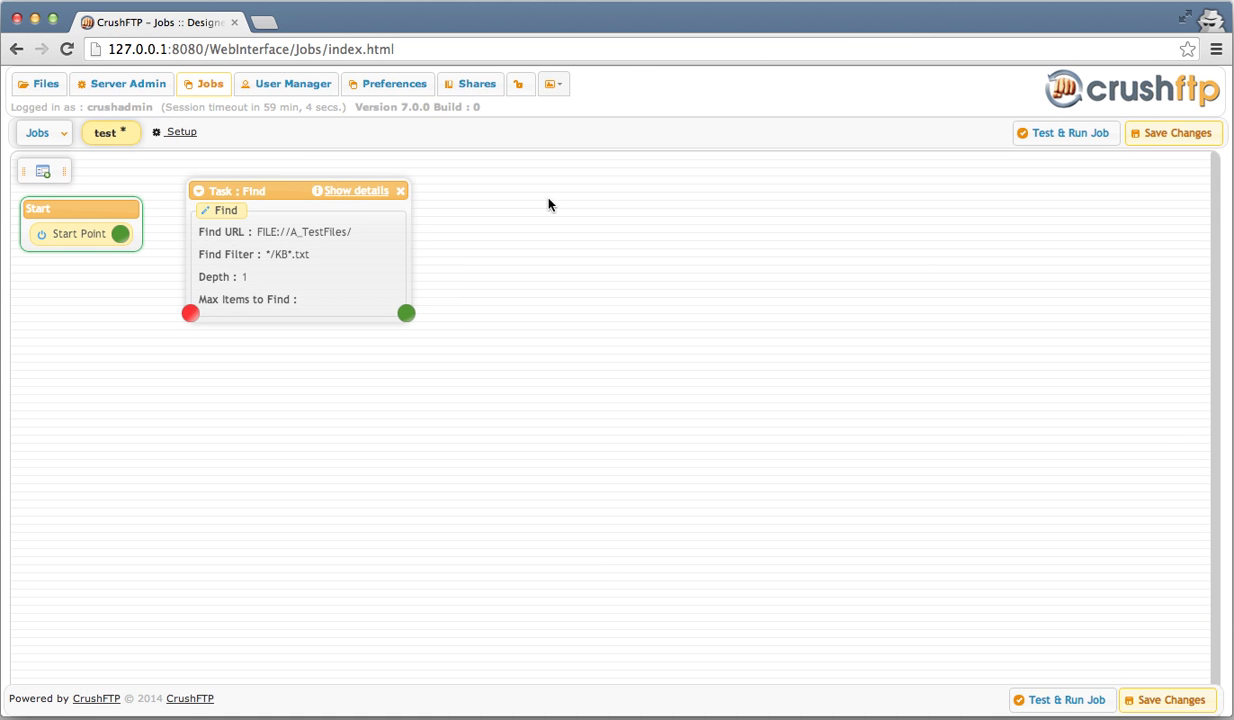
key(c)
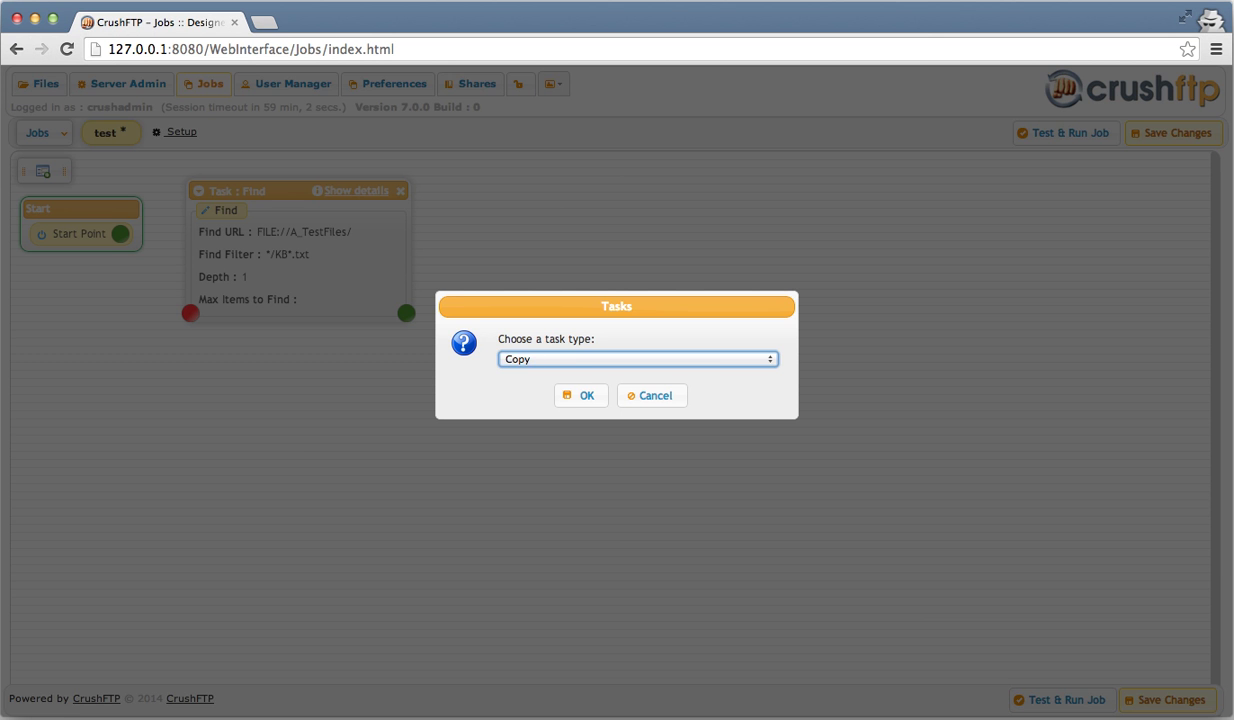
key(Return)
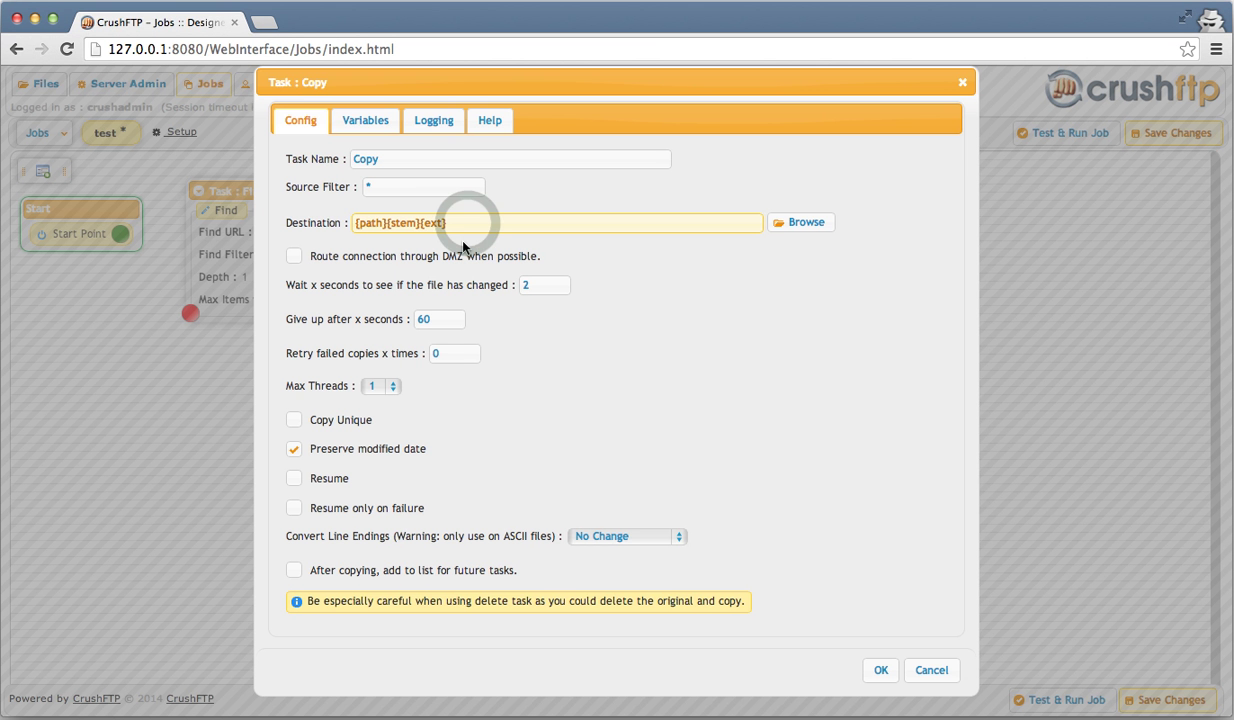
text(/Users/spinkb/Desktop/delete_me/)
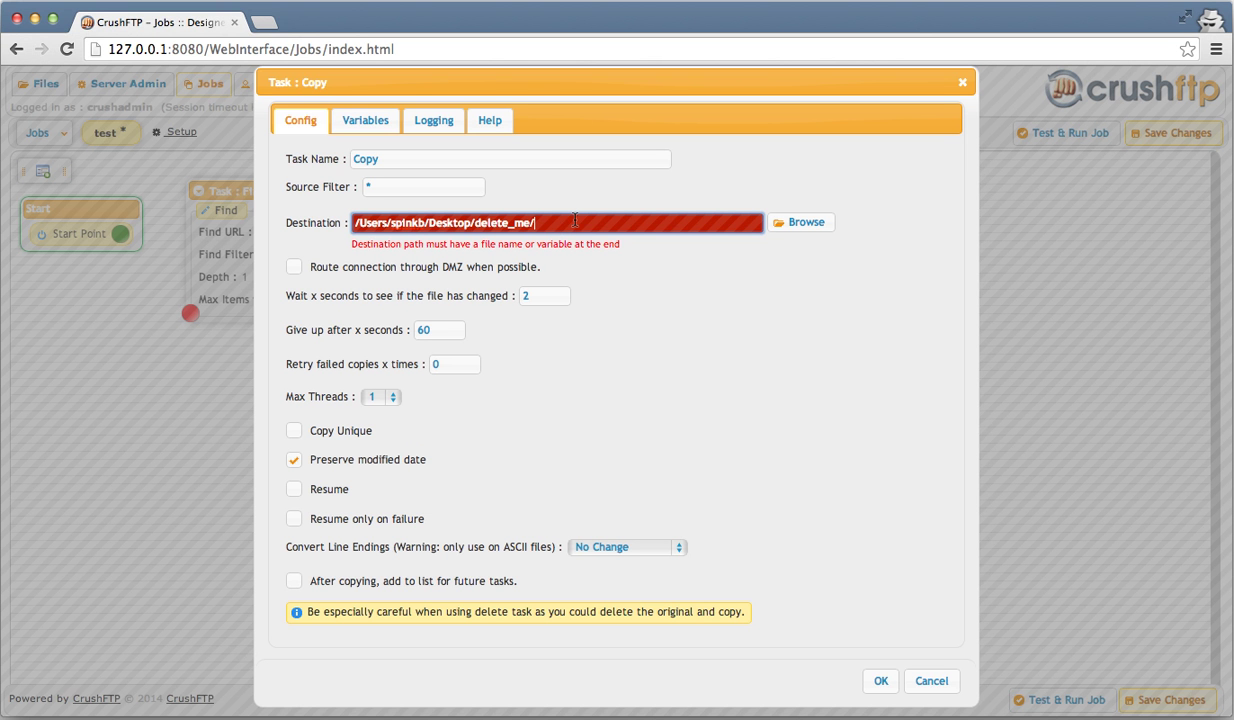
text({)
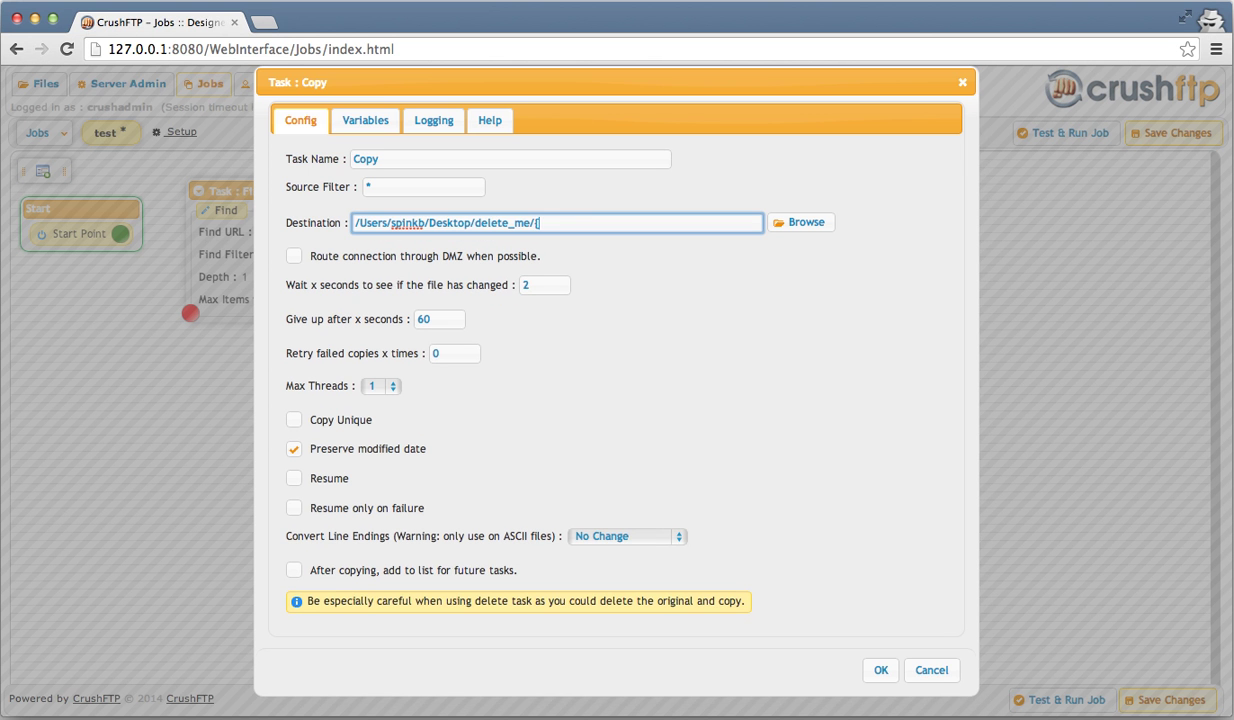
text(name})
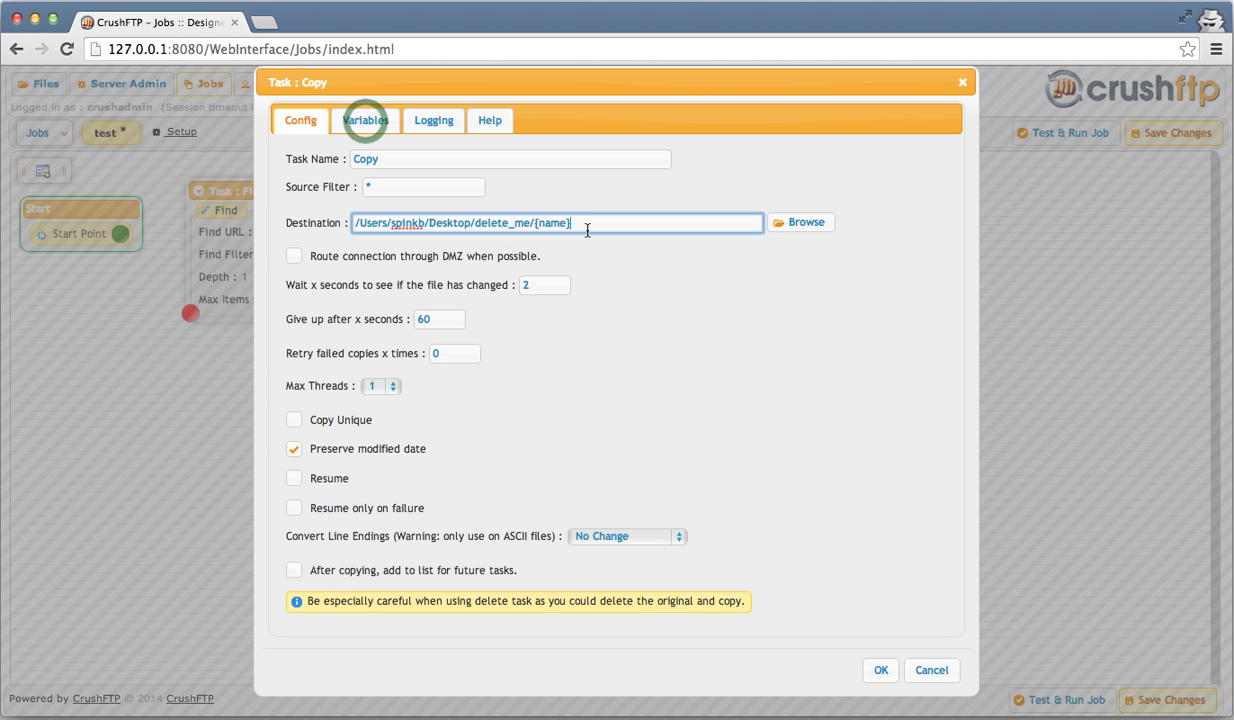
click(365, 125)
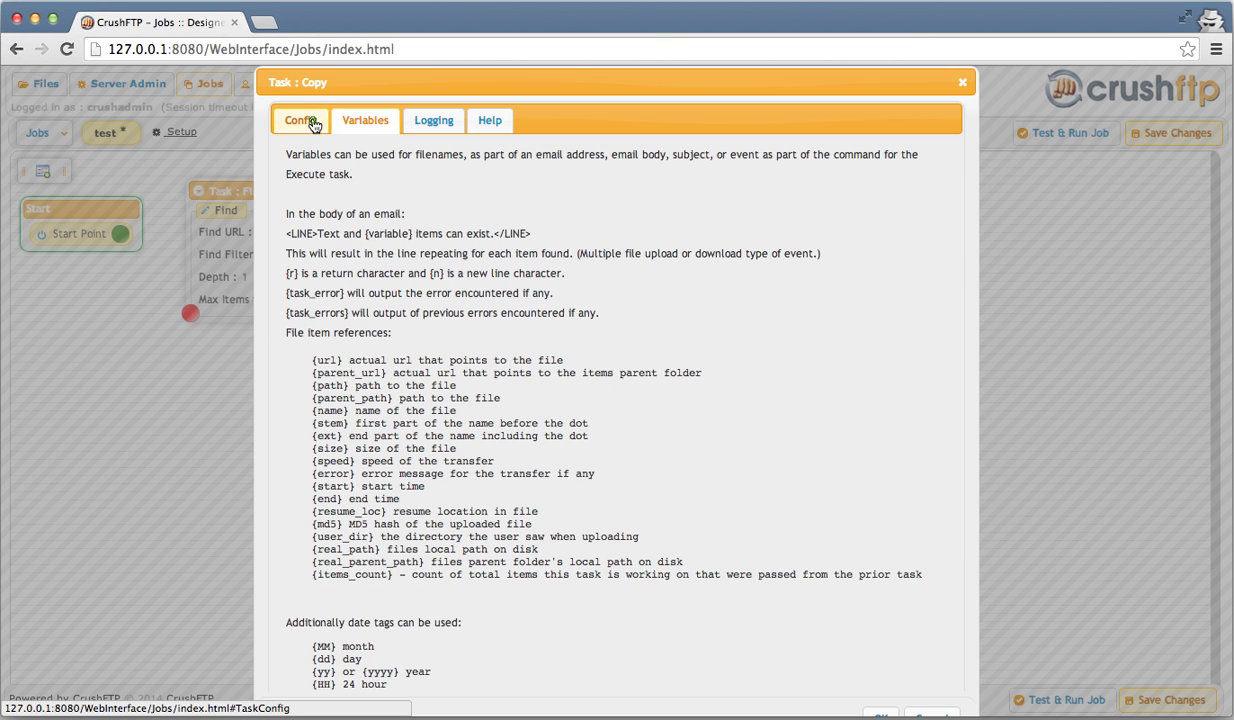
click(313, 123)
click(313, 123)
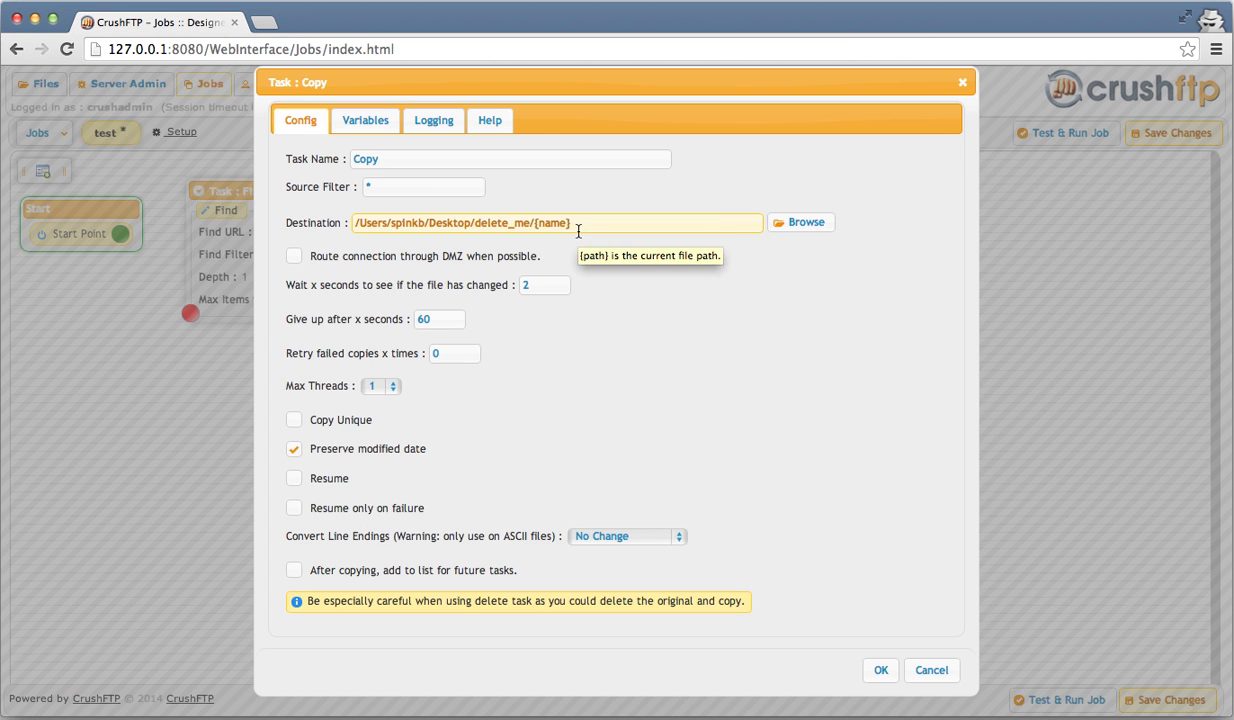
click(658, 201)
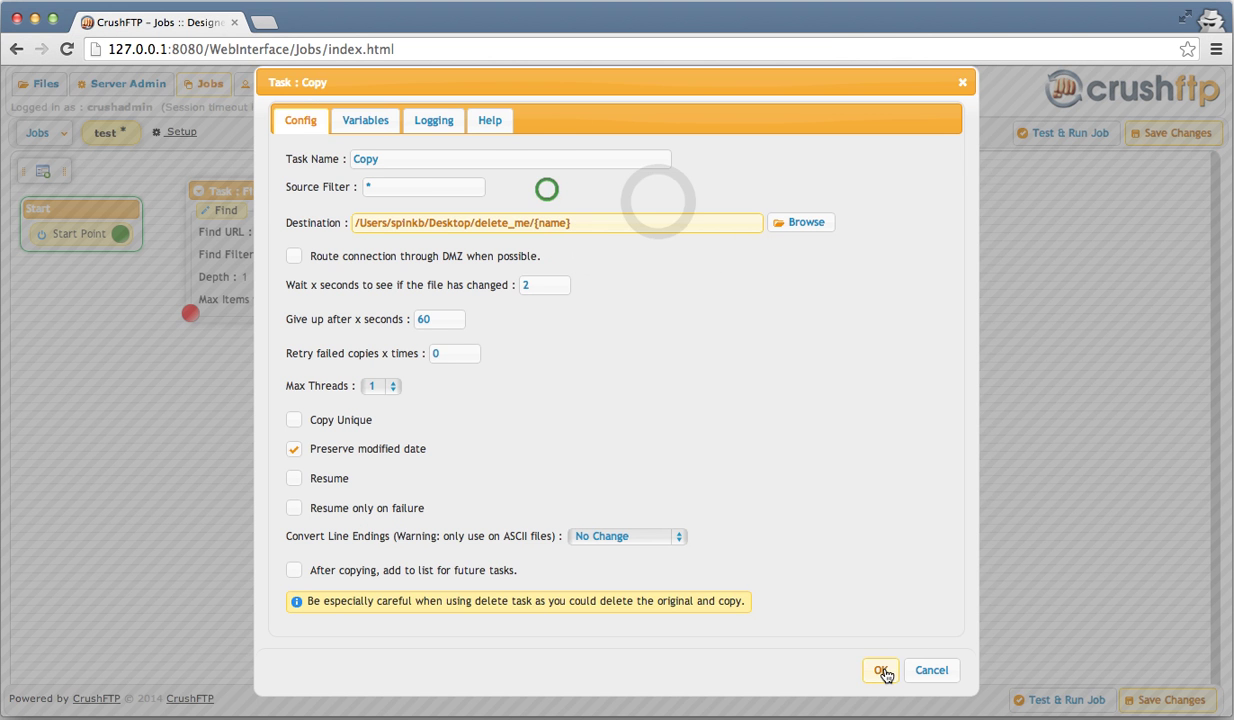
click(880, 671)
drag(662, 209, 549, 189)
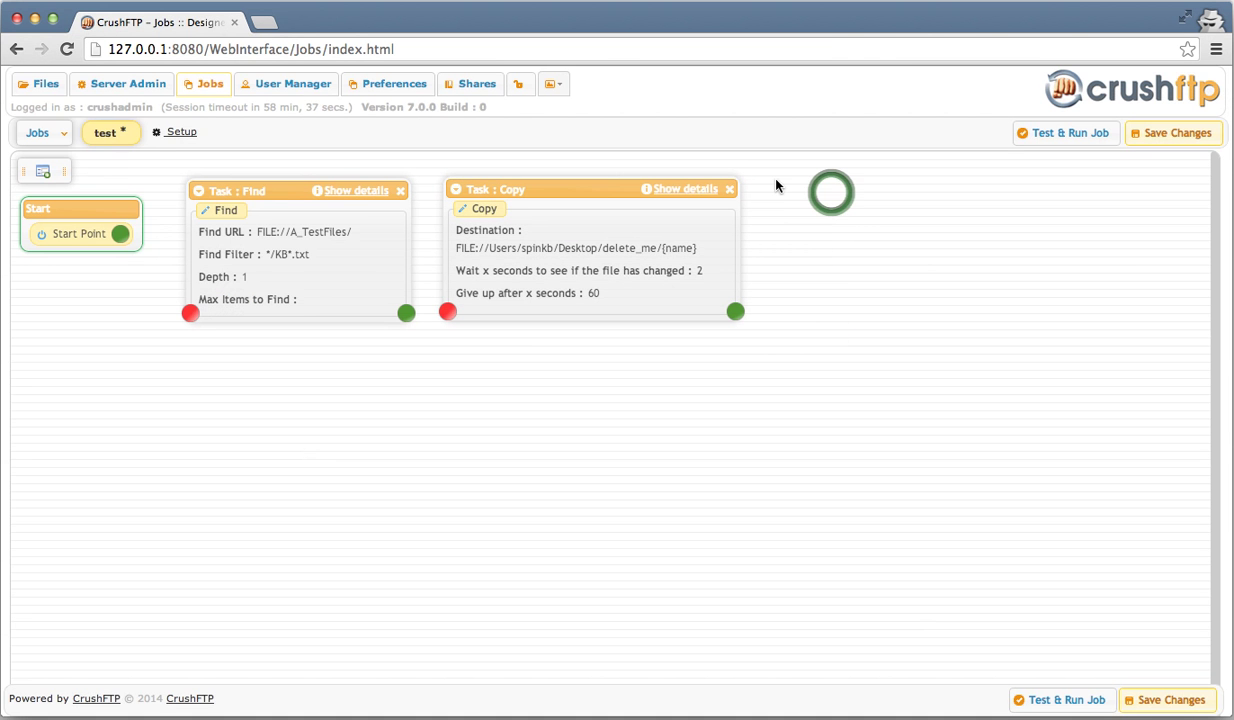
- Add a Zip task with file path test.zip in the Desktop delete_me folder, lined up beside Copy
double_click(831, 197)
key(z)
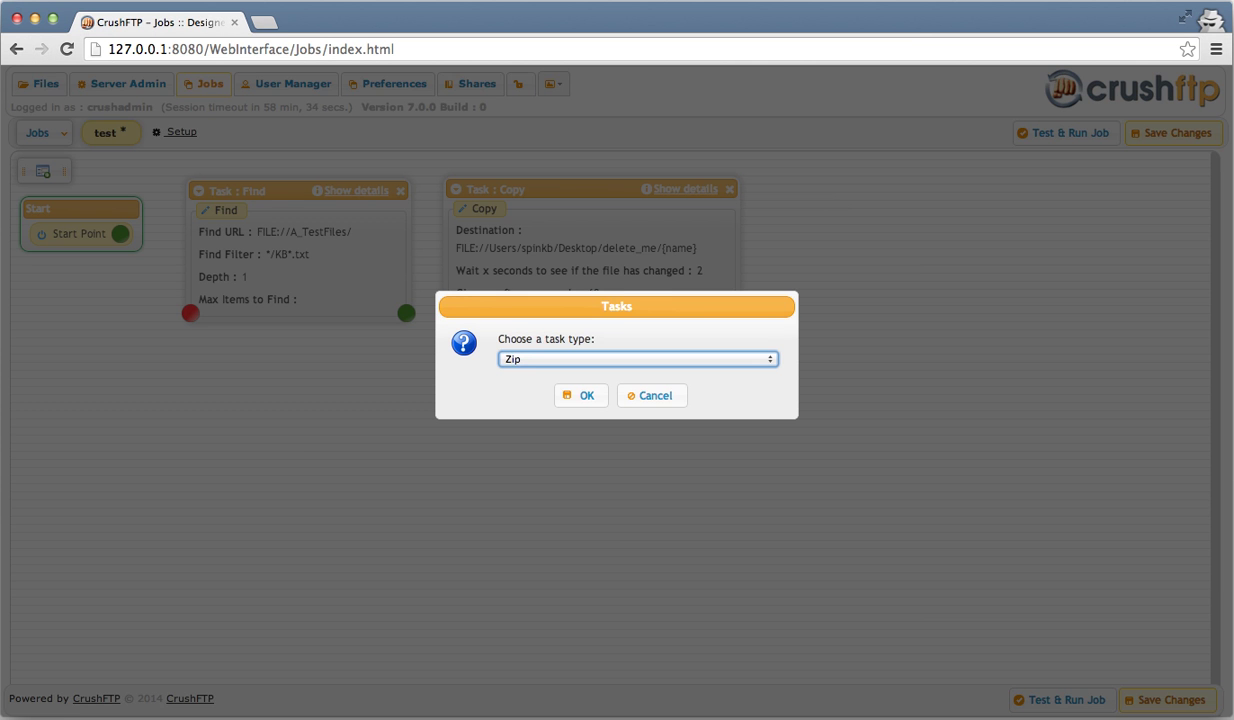
key(Return)
click(404, 285)
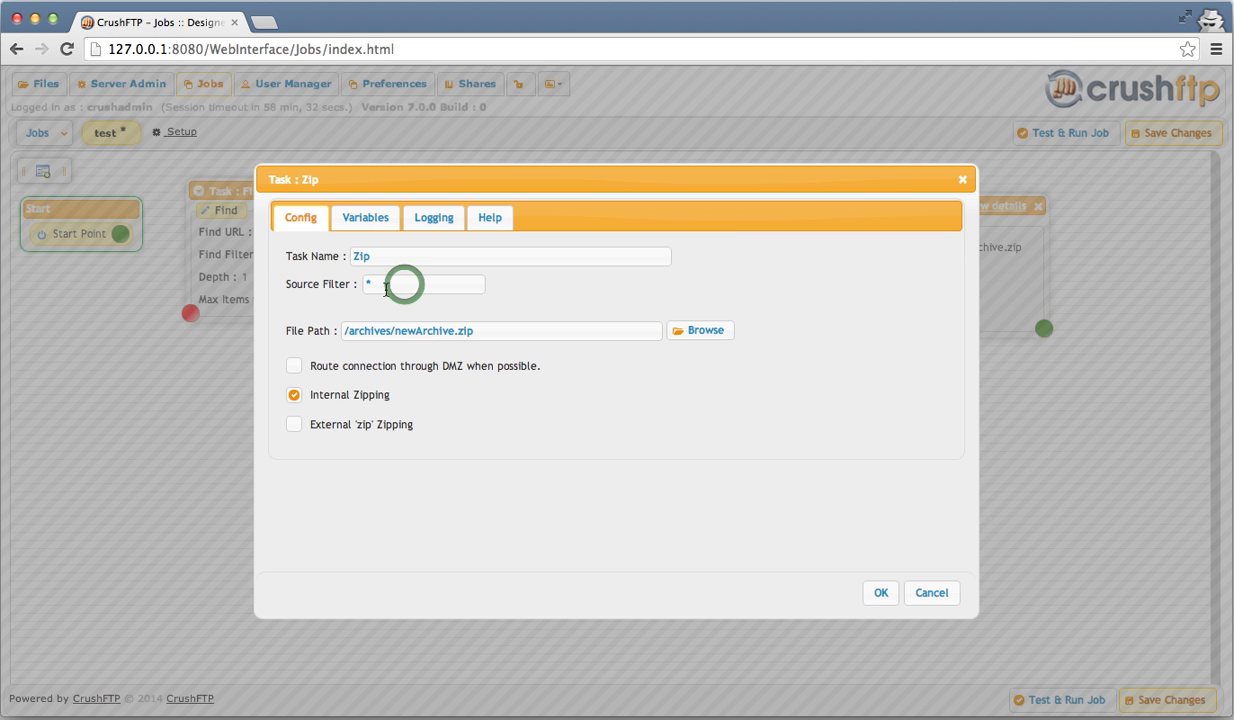
click(411, 284)
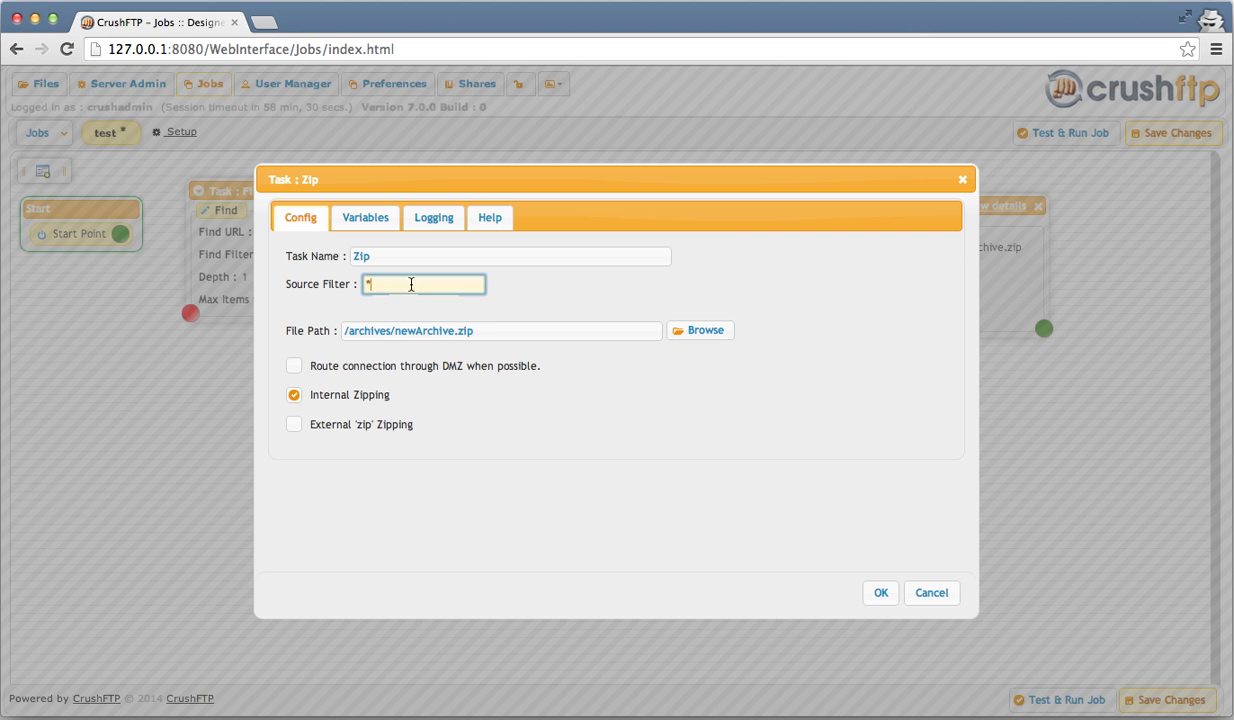
triple_click(507, 334)
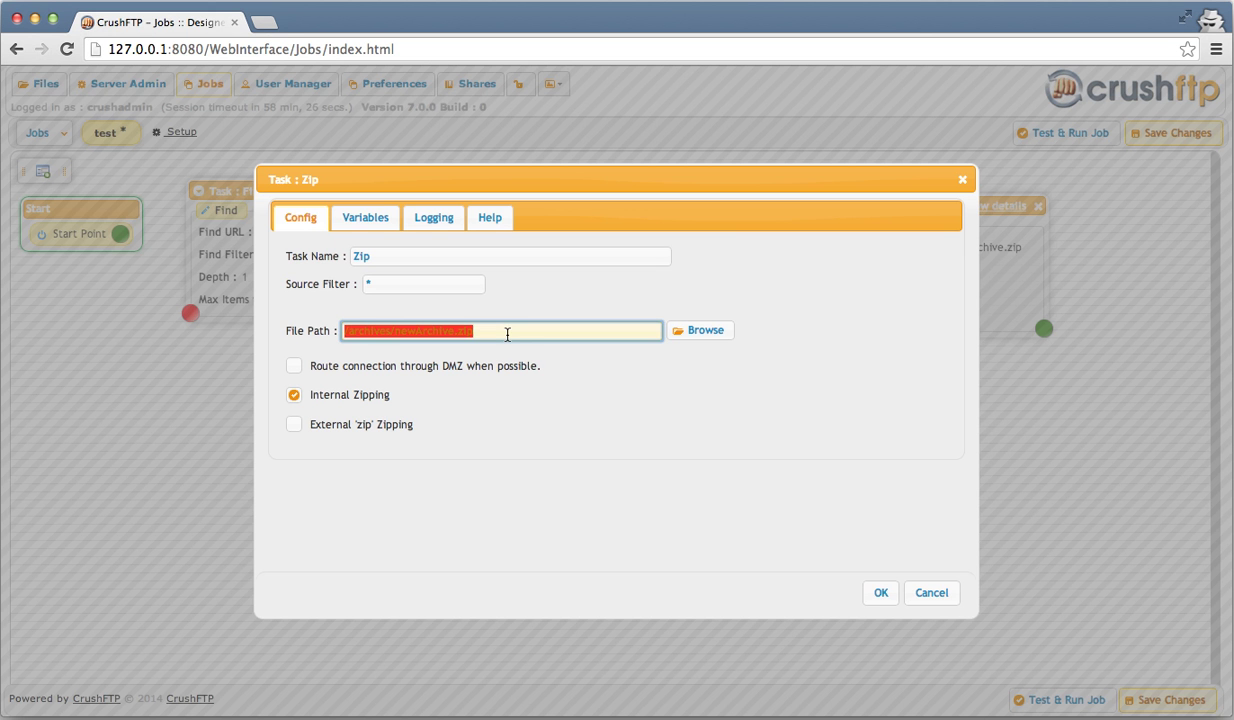
text(/Users/spinkb/Desktop/delete_me/)
text(t)
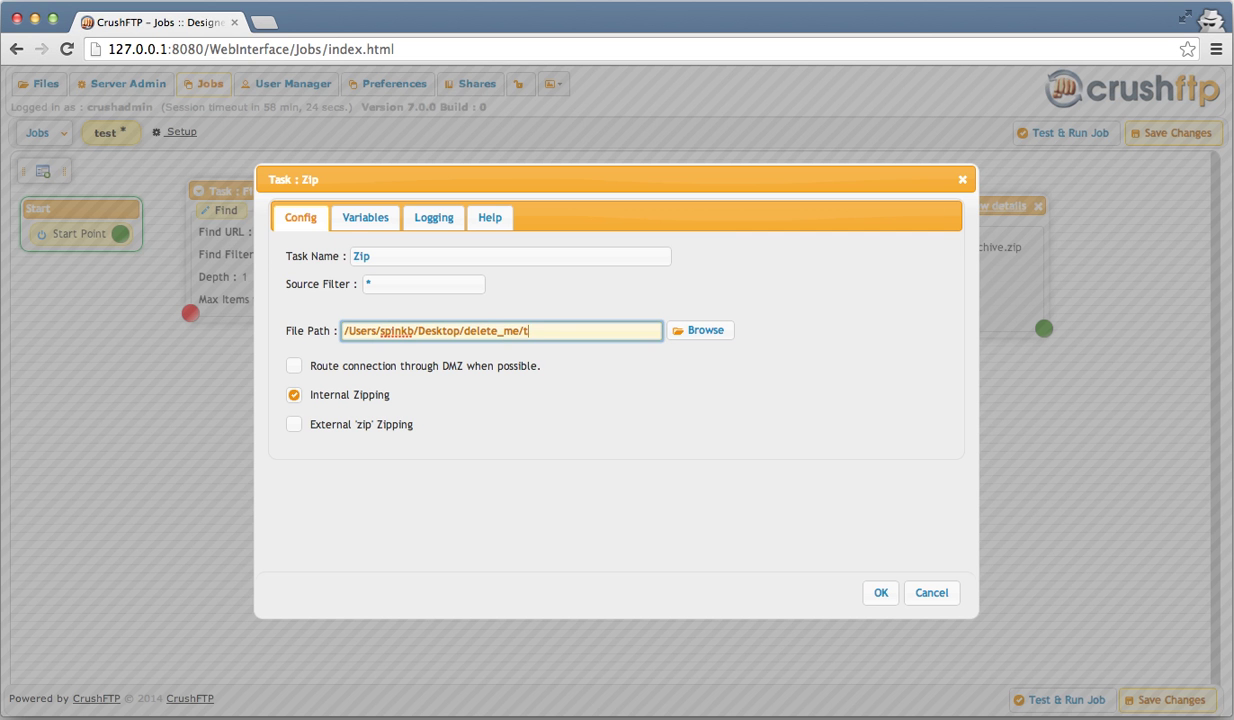
text(est.zip)
click(880, 594)
click(880, 594)
drag(922, 207, 876, 191)
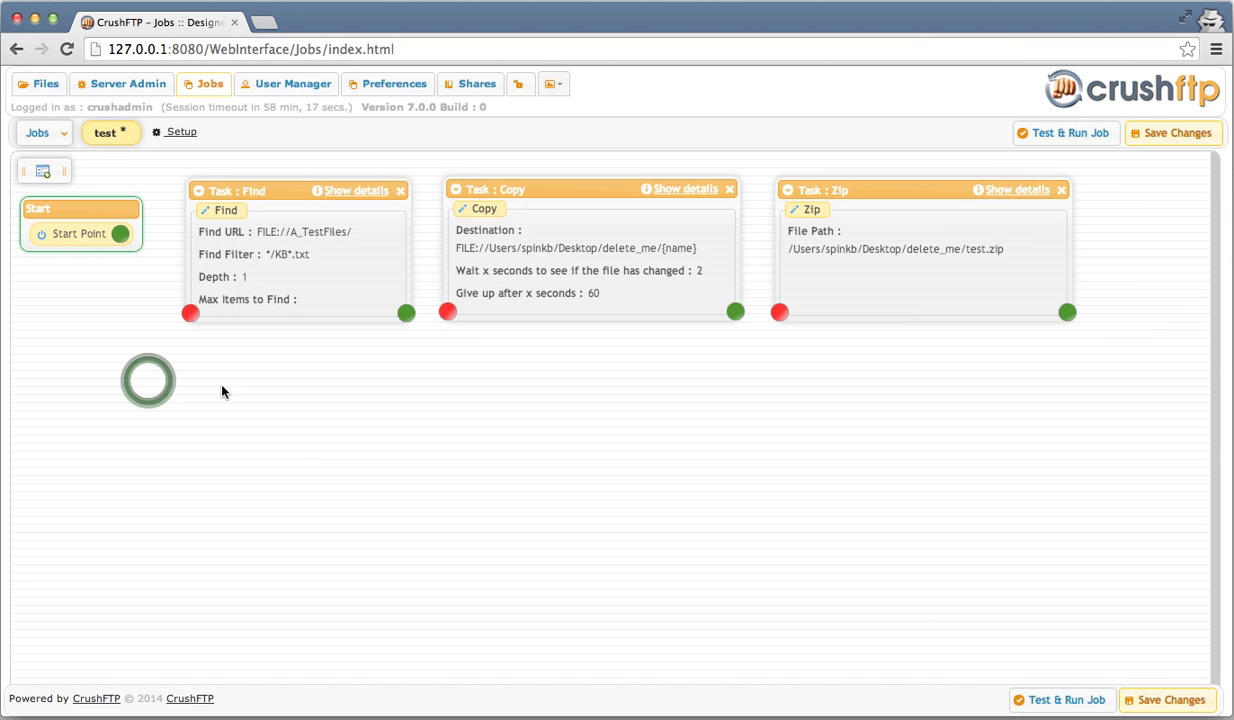
- Add an Email task and fill in the sender and recipient e-mail addresses
click(148, 389)
double_click(148, 389)
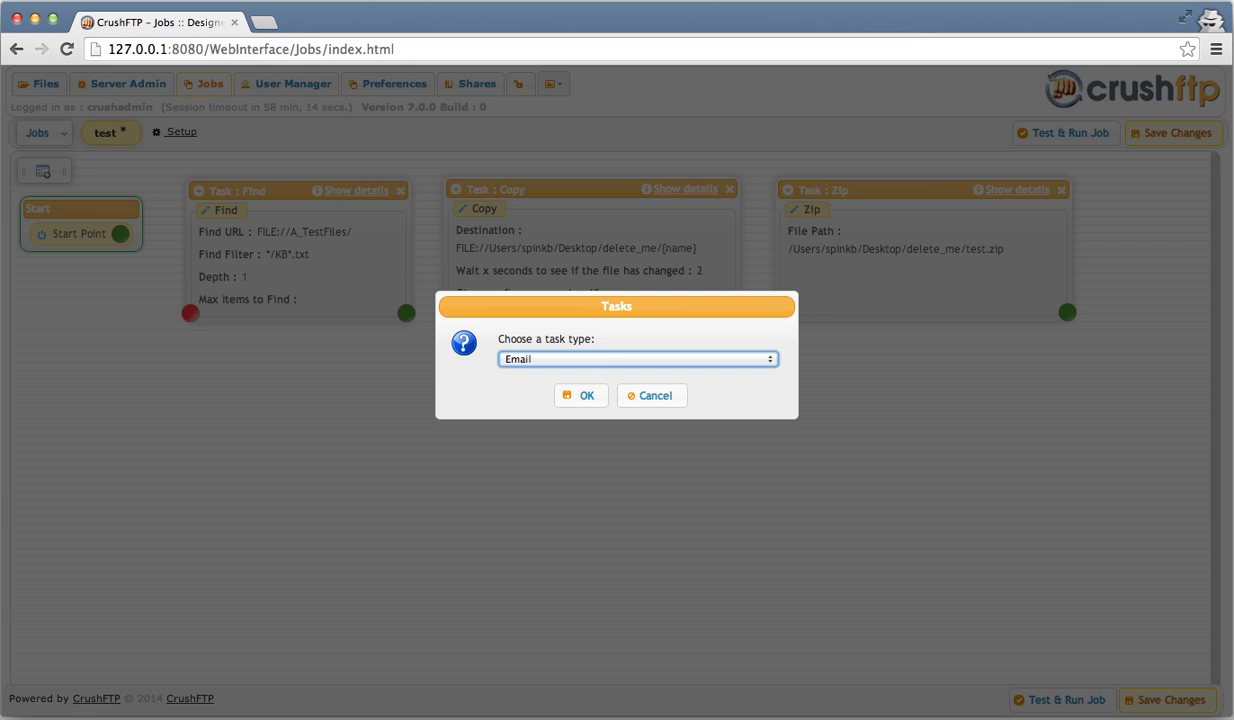
key(Return)
click(384, 228)
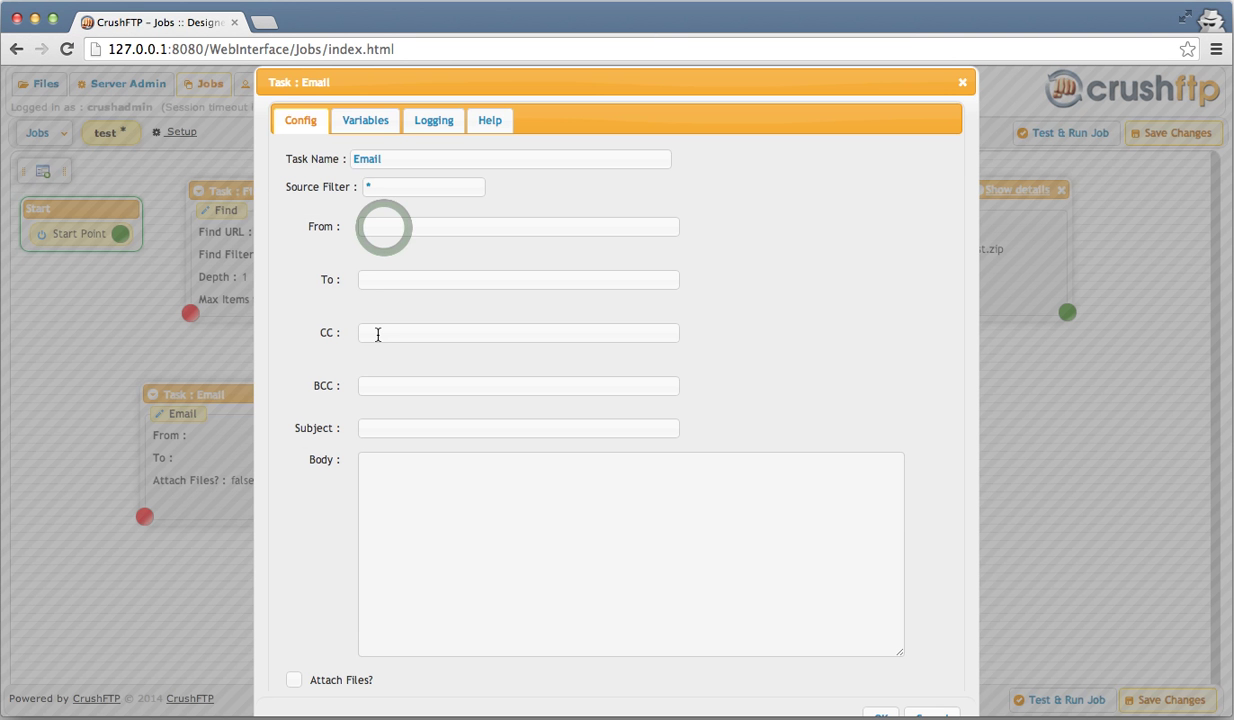
click(384, 228)
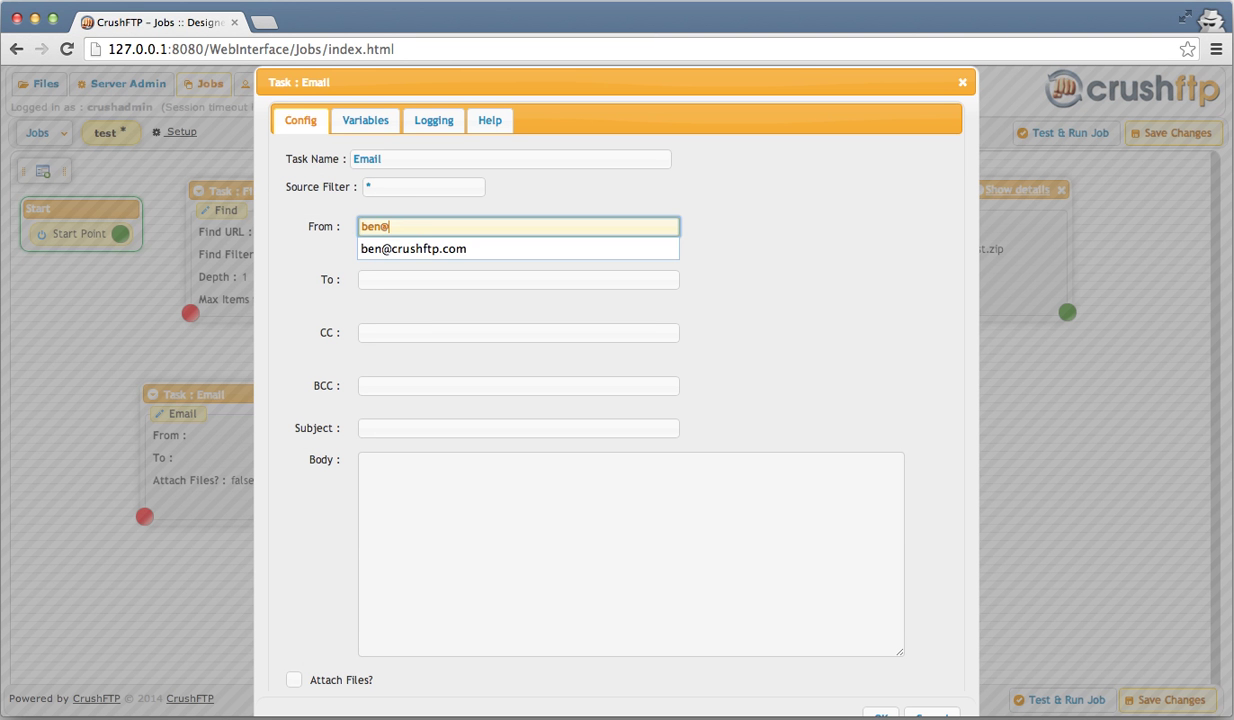
key(super+a)
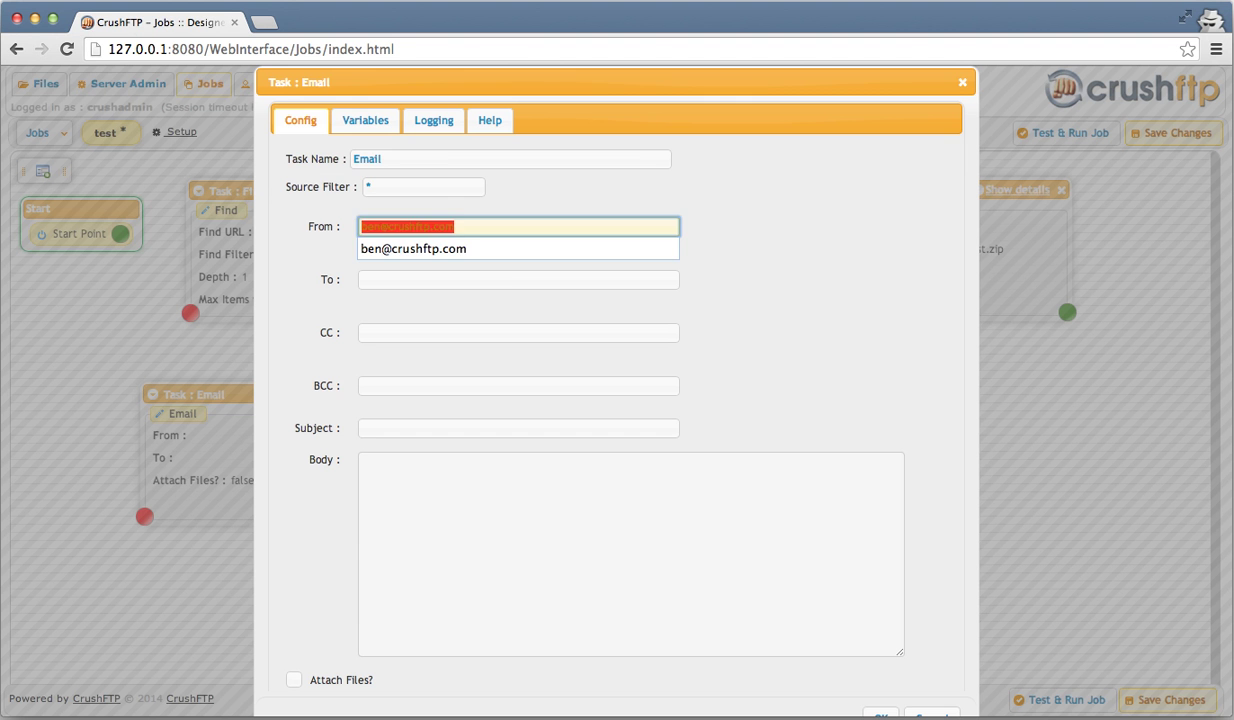
key(Tab)
text(/Users/spinkb/Desktop/delete_me/)
- Set subject 'Test Files' and body 'Here are some files.' followed by <LINE>{name}</LINE>
click(518, 428)
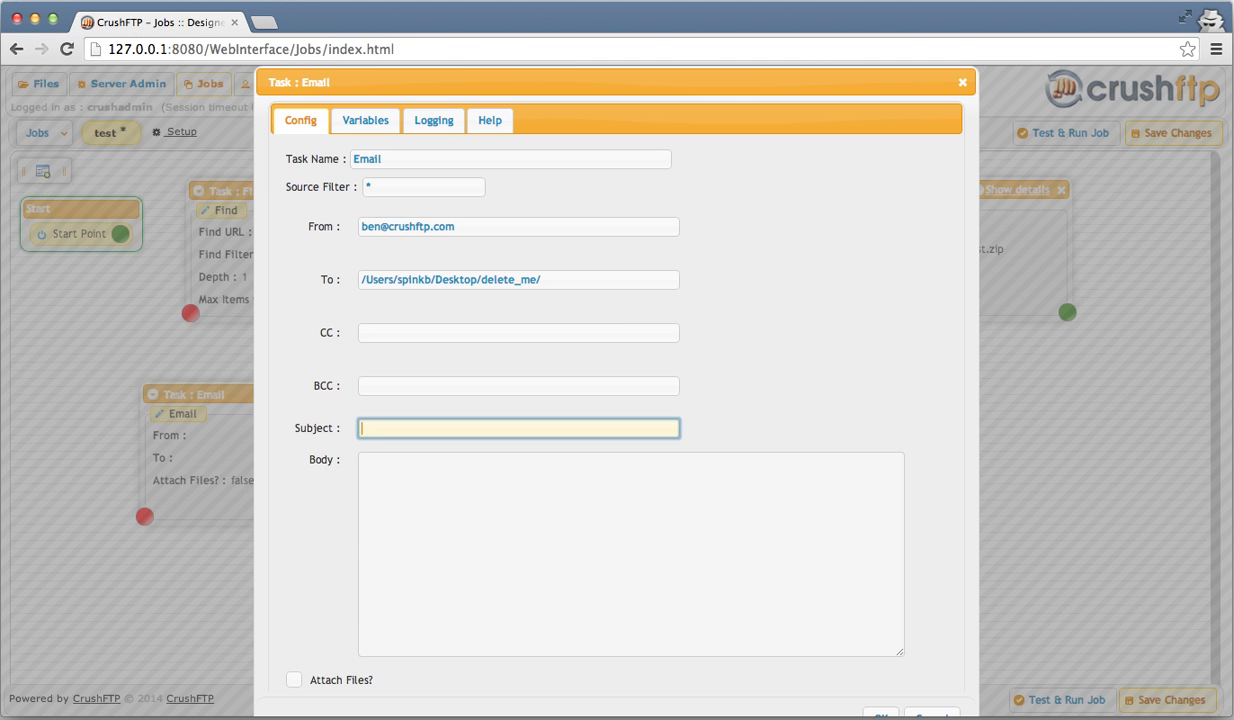
text(Test Files)
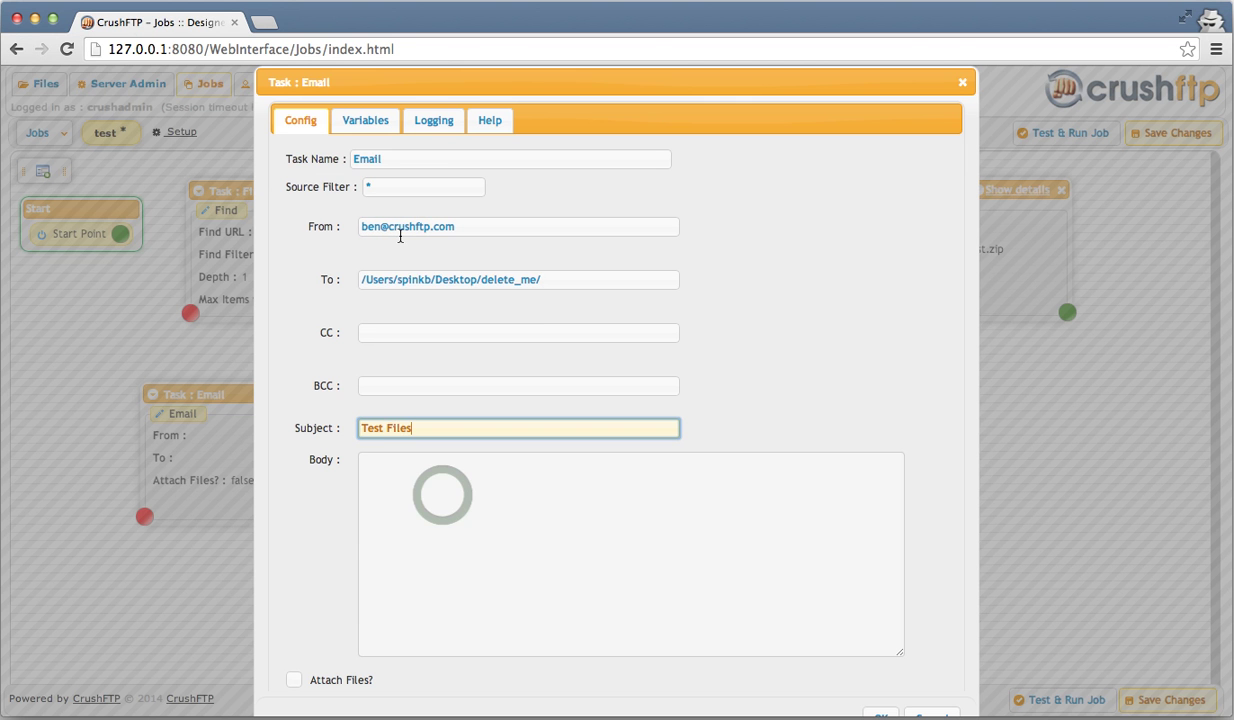
click(443, 495)
text(Here )
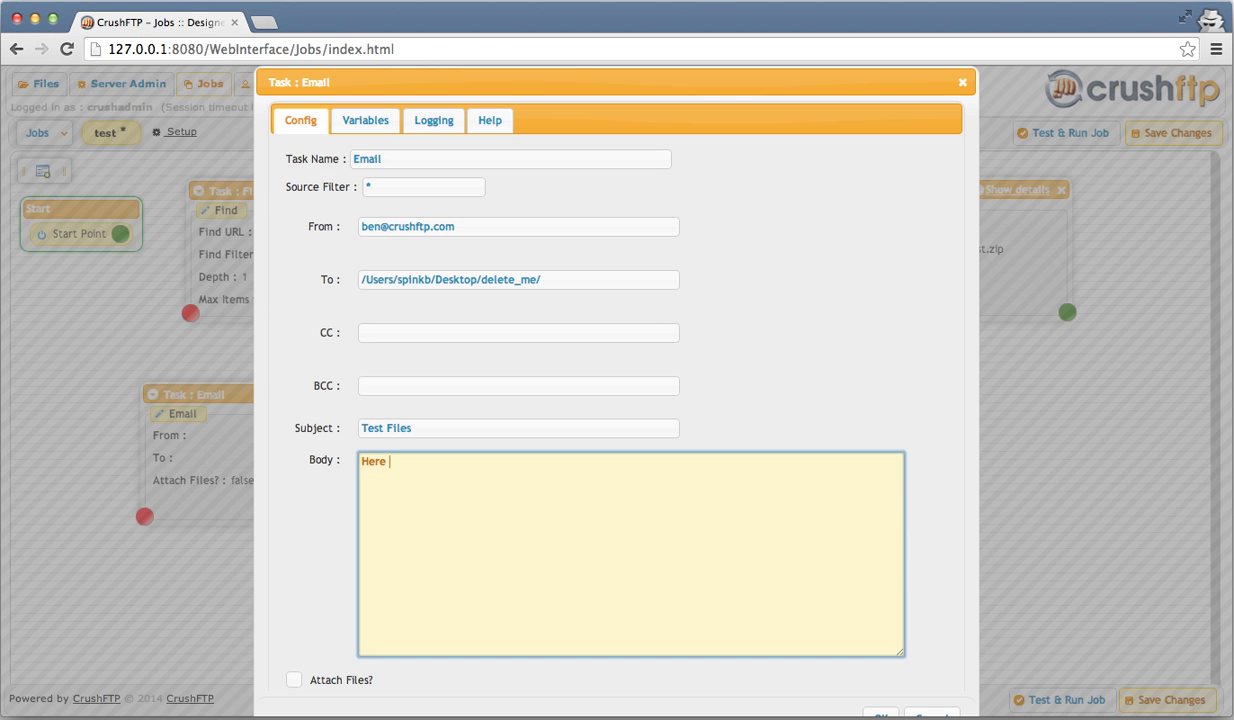
text(are some files.)
key(Return)
text(<LINE>)
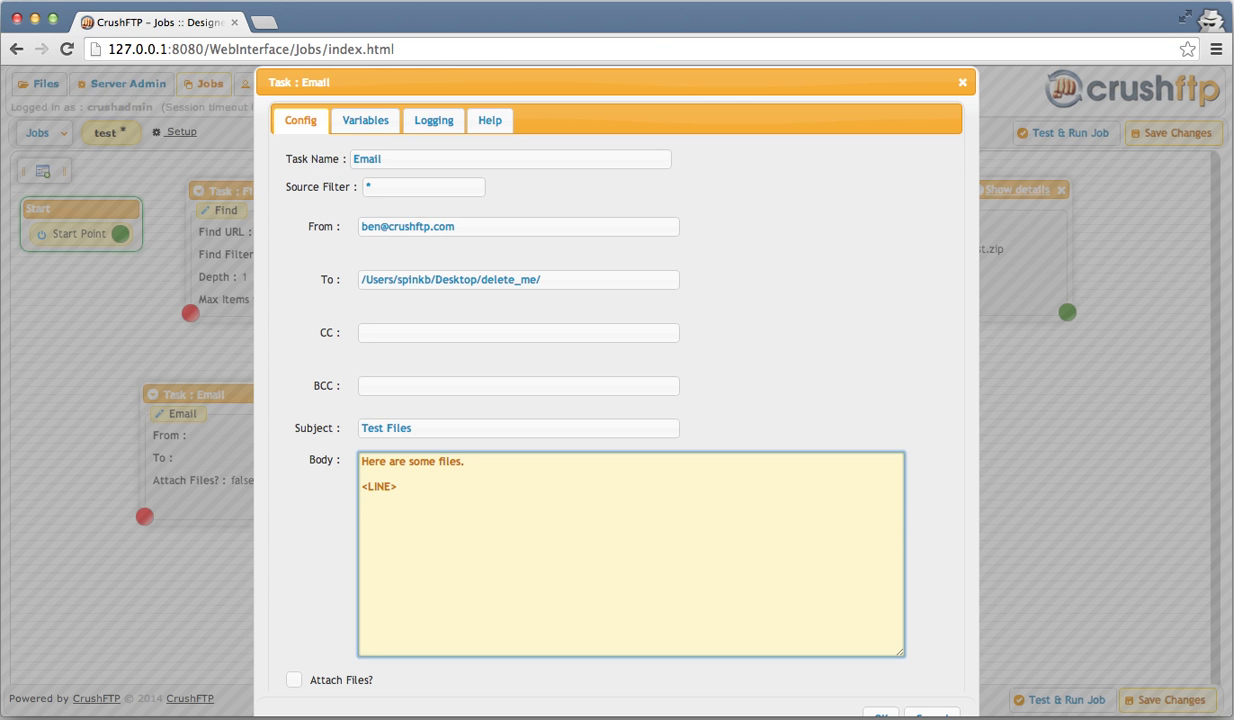
key(Return)
text({name})
key(Return)
text(</LINE>)
- Turn on Attach Files? and set the Email task's source filter to *.zip
click(294, 680)
click(295, 681)
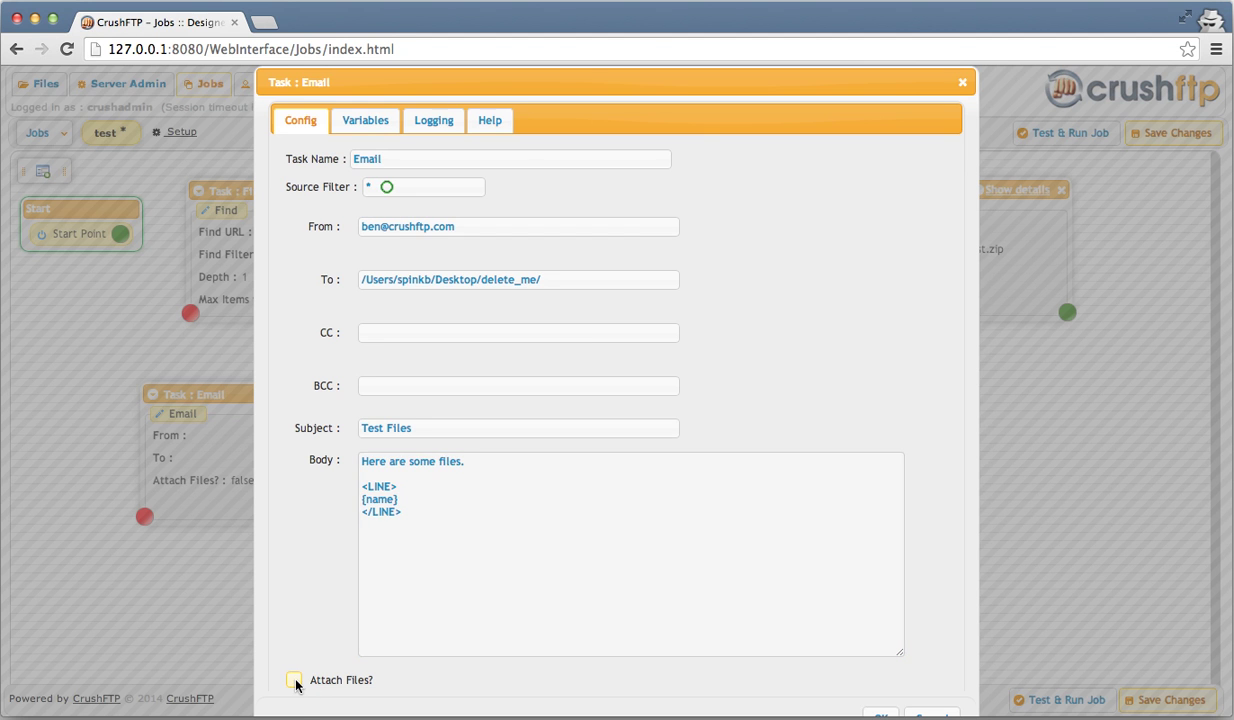
click(294, 680)
click(386, 187)
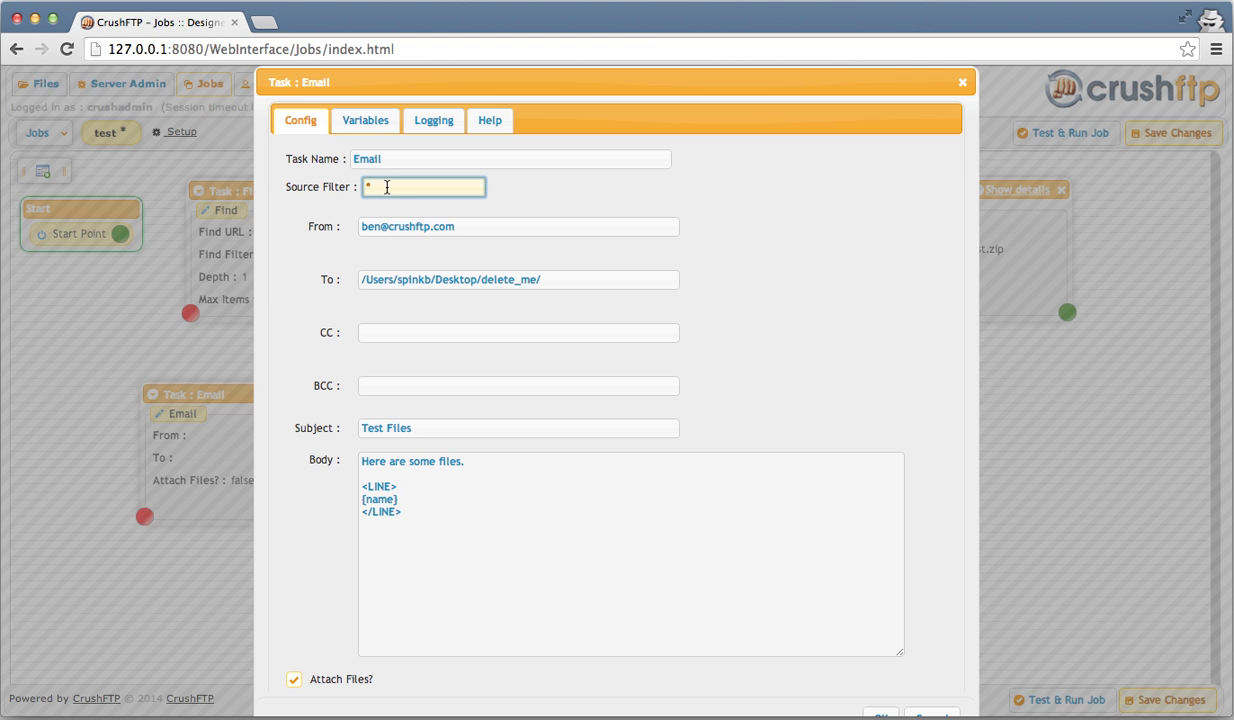
text(.zip)
key(Left)
key(Left)
key(Left)
key(Left)
text(.)
scroll(892, 608, down, 2)
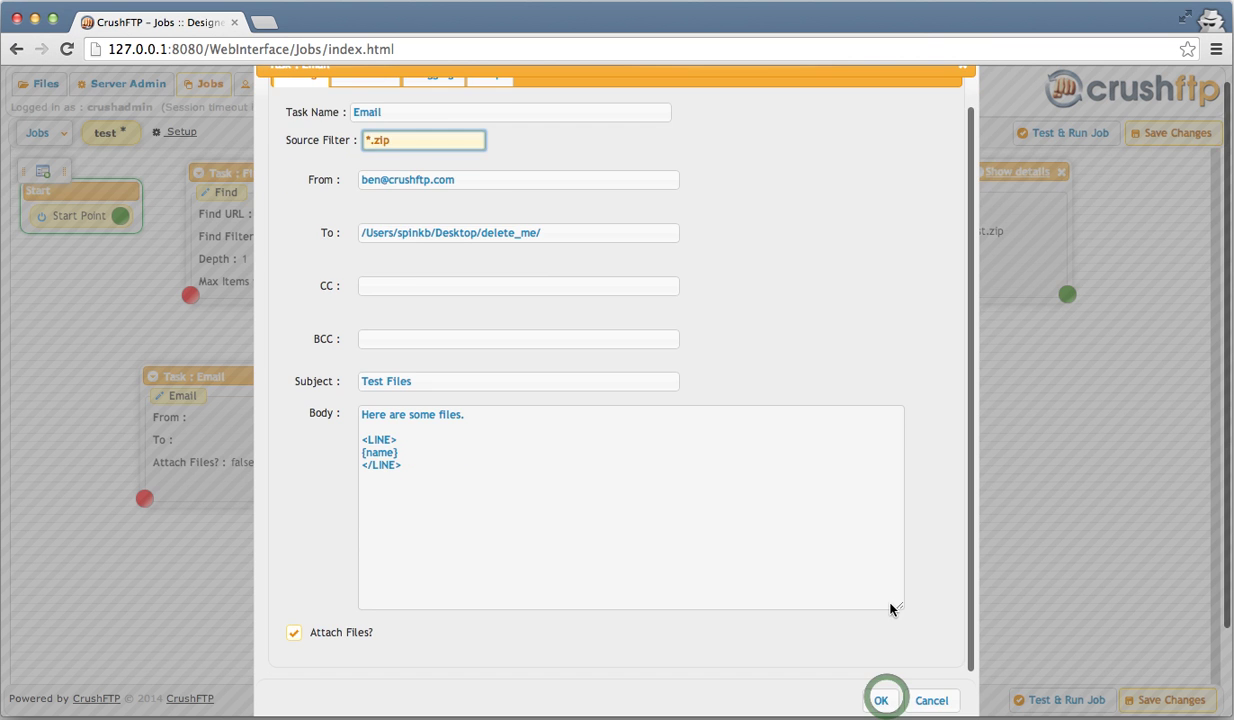
- Save the Email task, then link Start to Find and Find to Copy
click(883, 701)
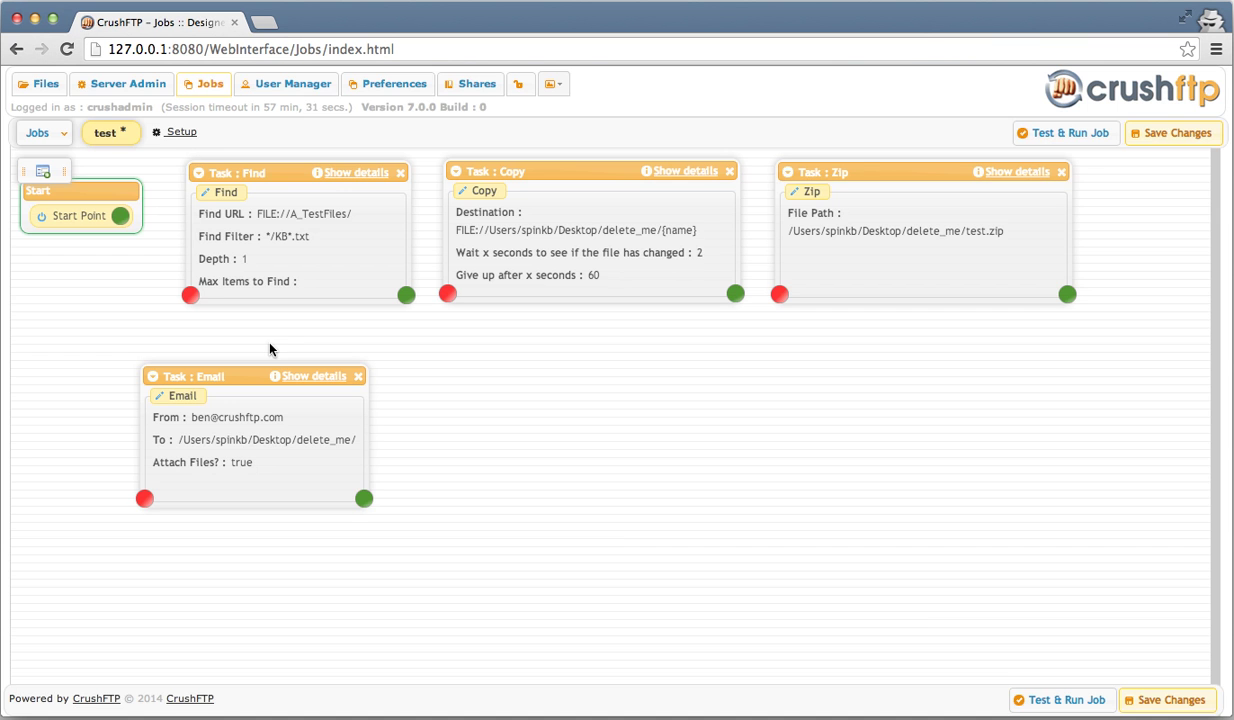
click(120, 215)
drag(120, 215, 229, 230)
click(407, 282)
drag(407, 295, 549, 235)
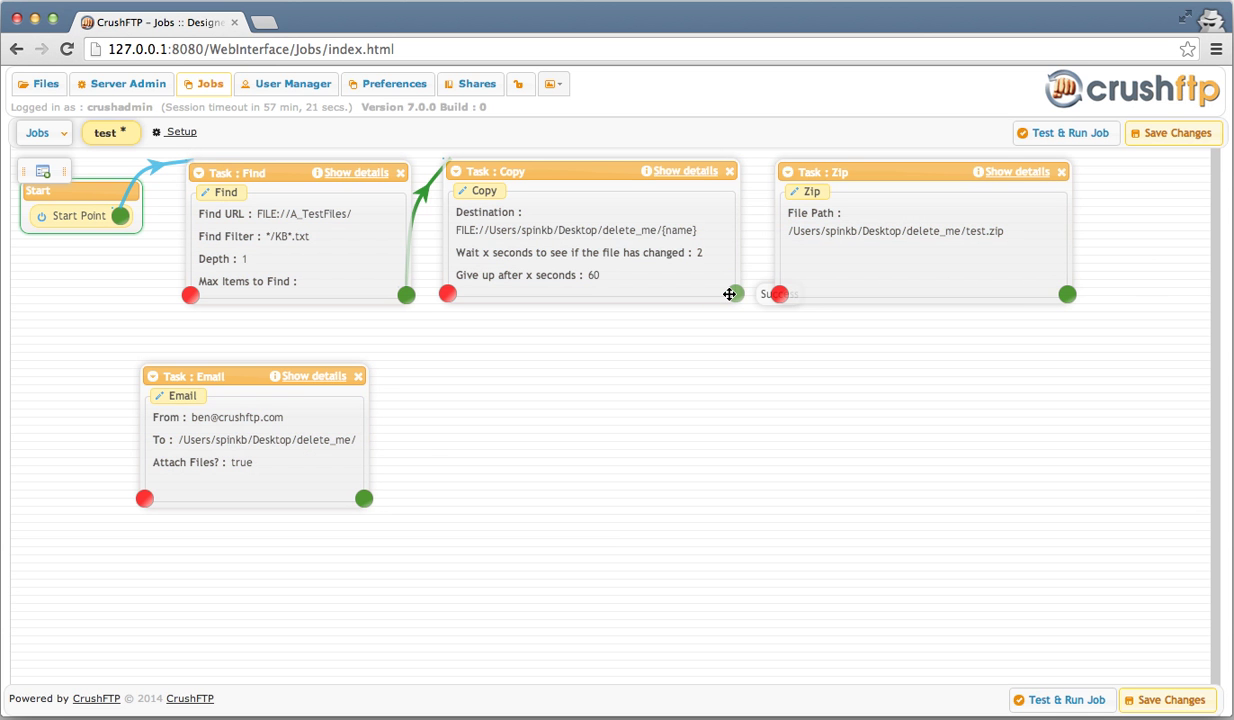
- Link Copy to Zip, Zip to Email, and Email's success output to the End Point
drag(729, 294, 837, 256)
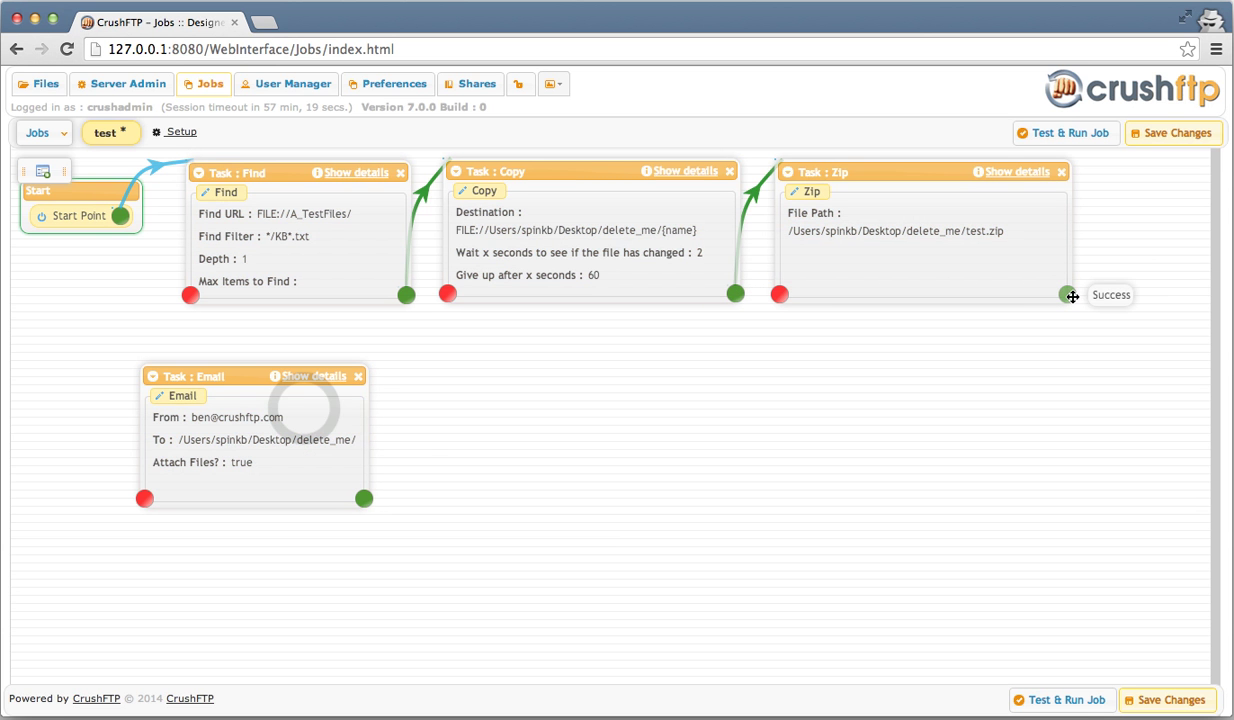
drag(1072, 296, 248, 423)
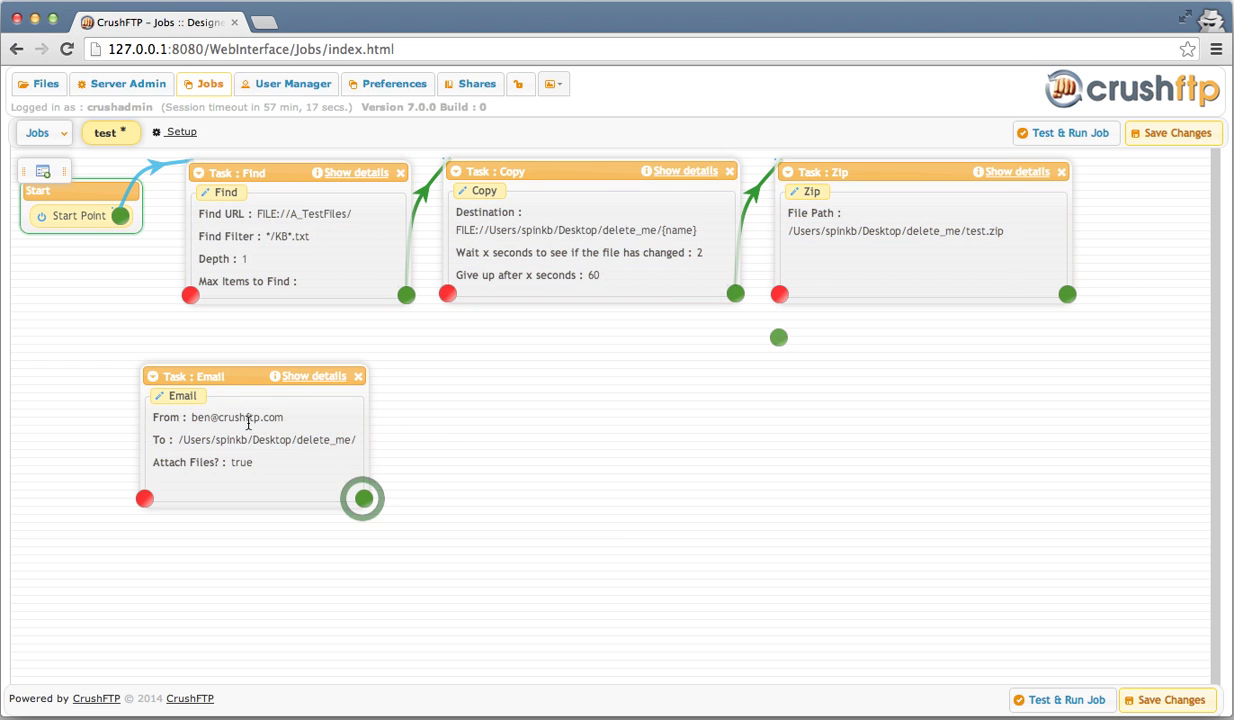
drag(363, 498, 911, 563)
scroll(911, 565, down, 2)
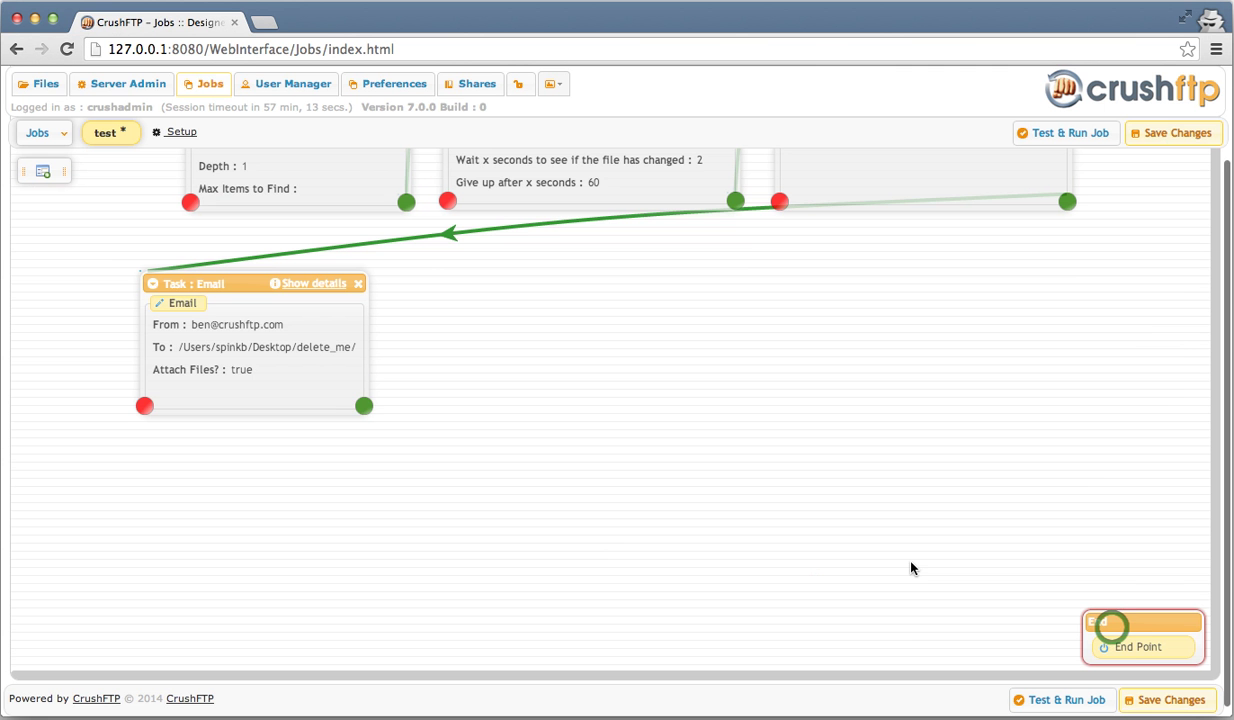
drag(366, 401, 1125, 624)
scroll(797, 408, up, 2)
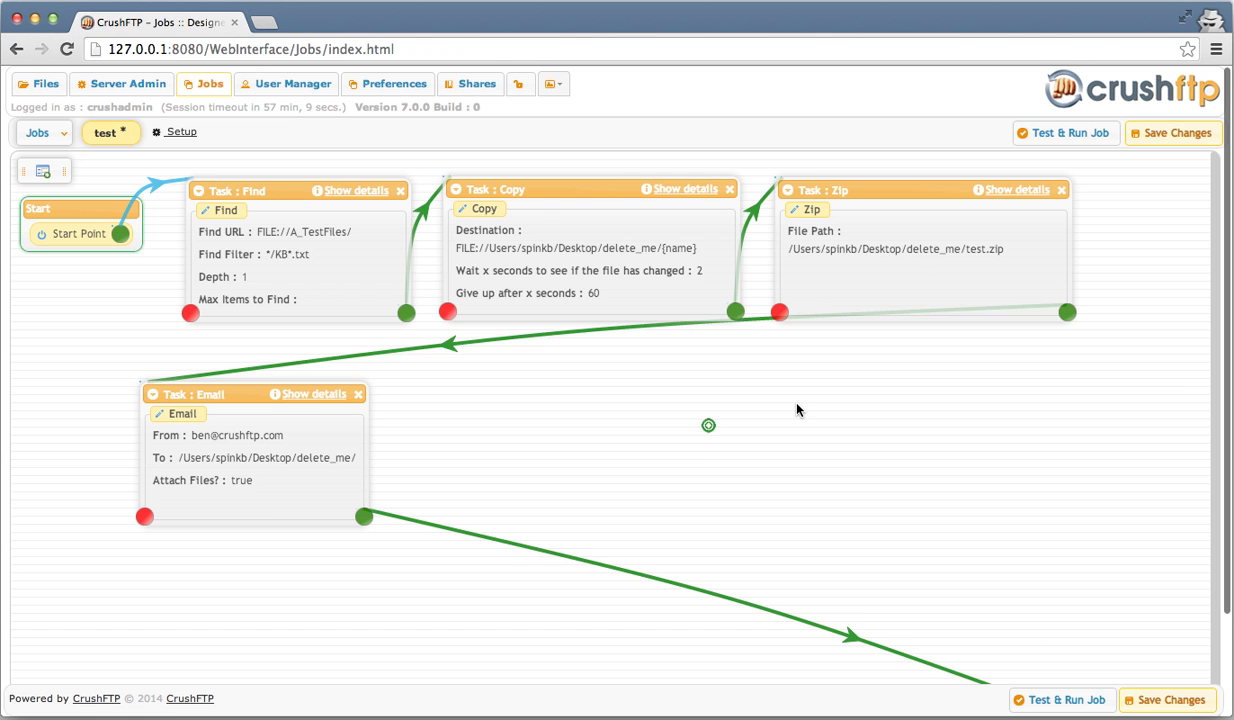
- Add a second Email task, filling in the suggested sender address
click(708, 433)
key(Return)
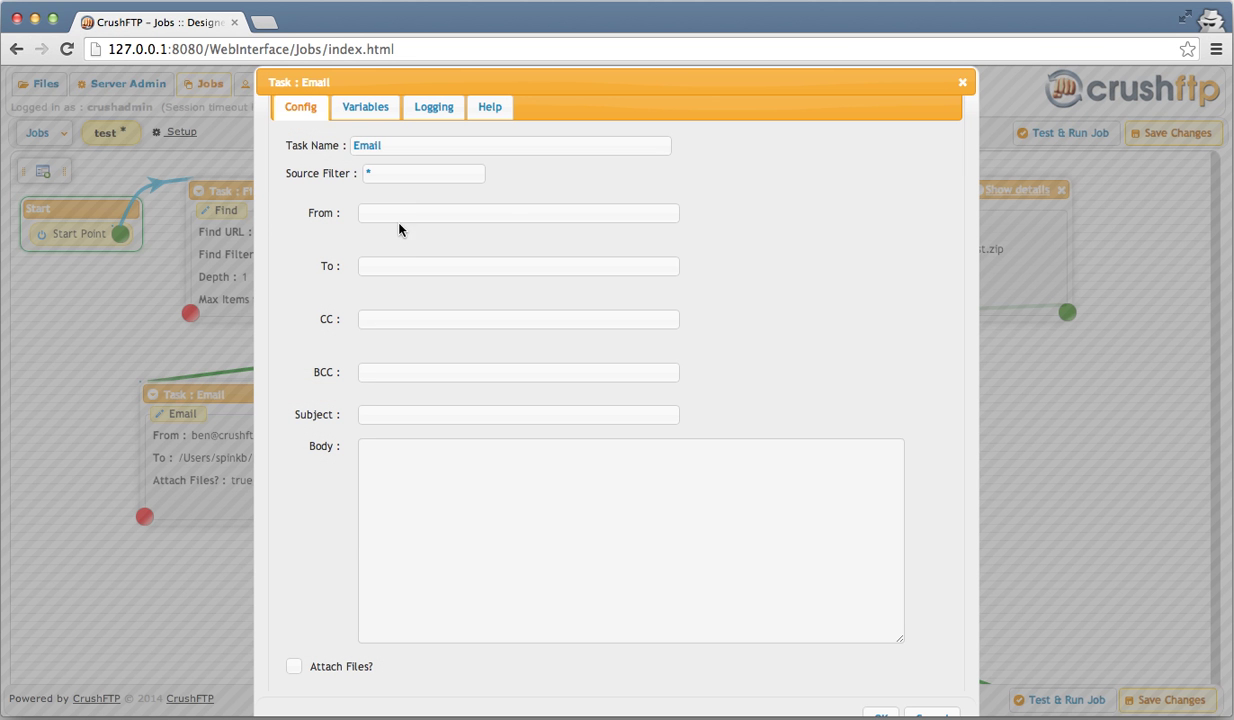
text(/Users/spinkb/Desktop/delete_me/)
key(Tab)
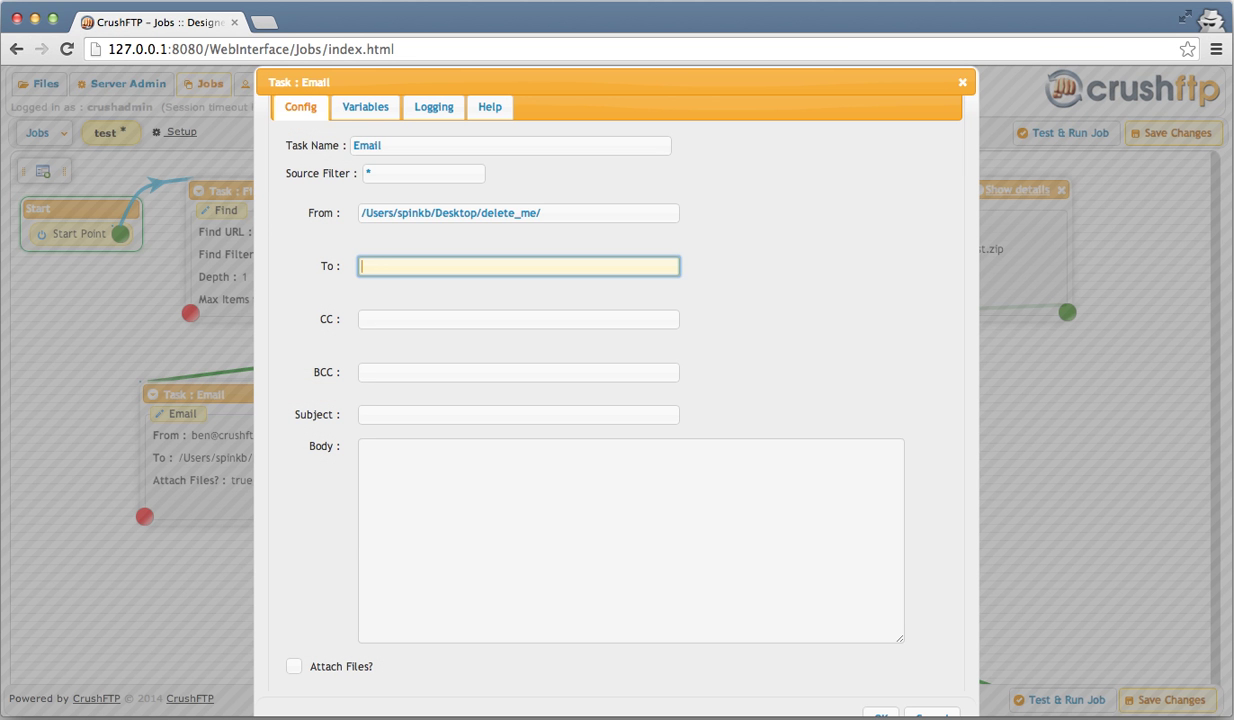
key(shift+Tab)
text(ben)
key(Down)
key(Return)
key(Return)
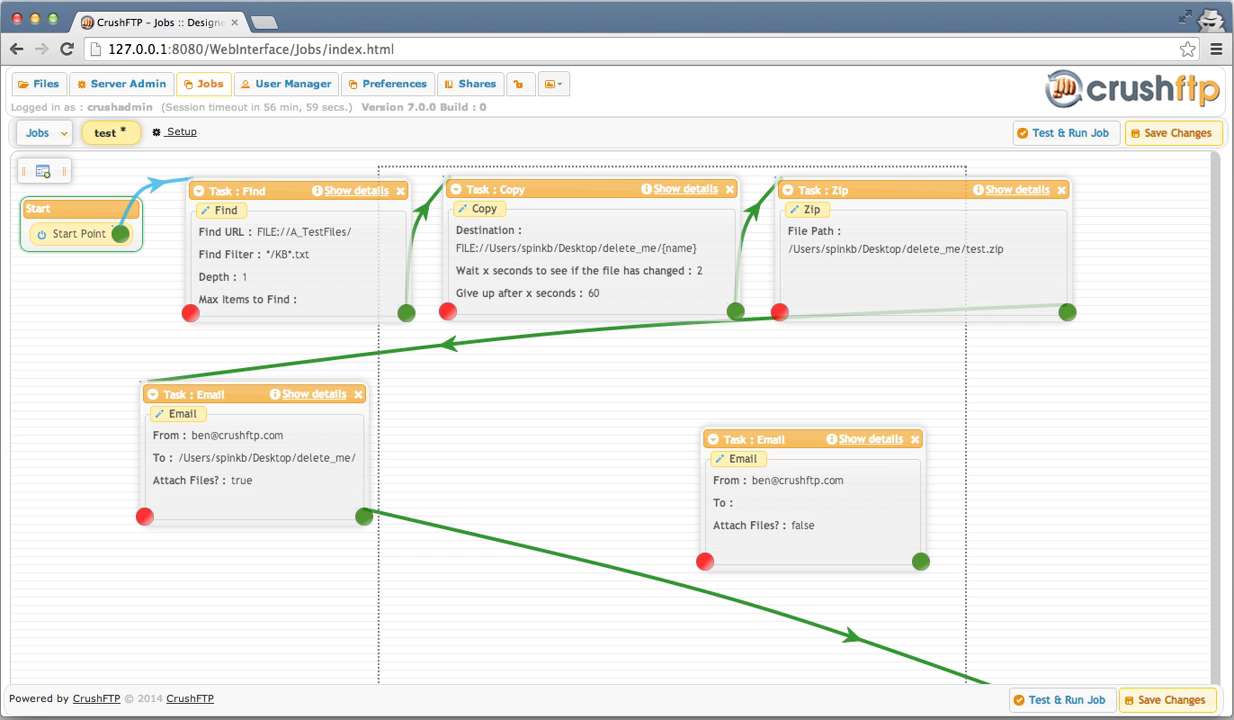
- Give the second Email task a recipient, subject 'Error' and body 'File copy error: {error}'
click(486, 224)
click(420, 262)
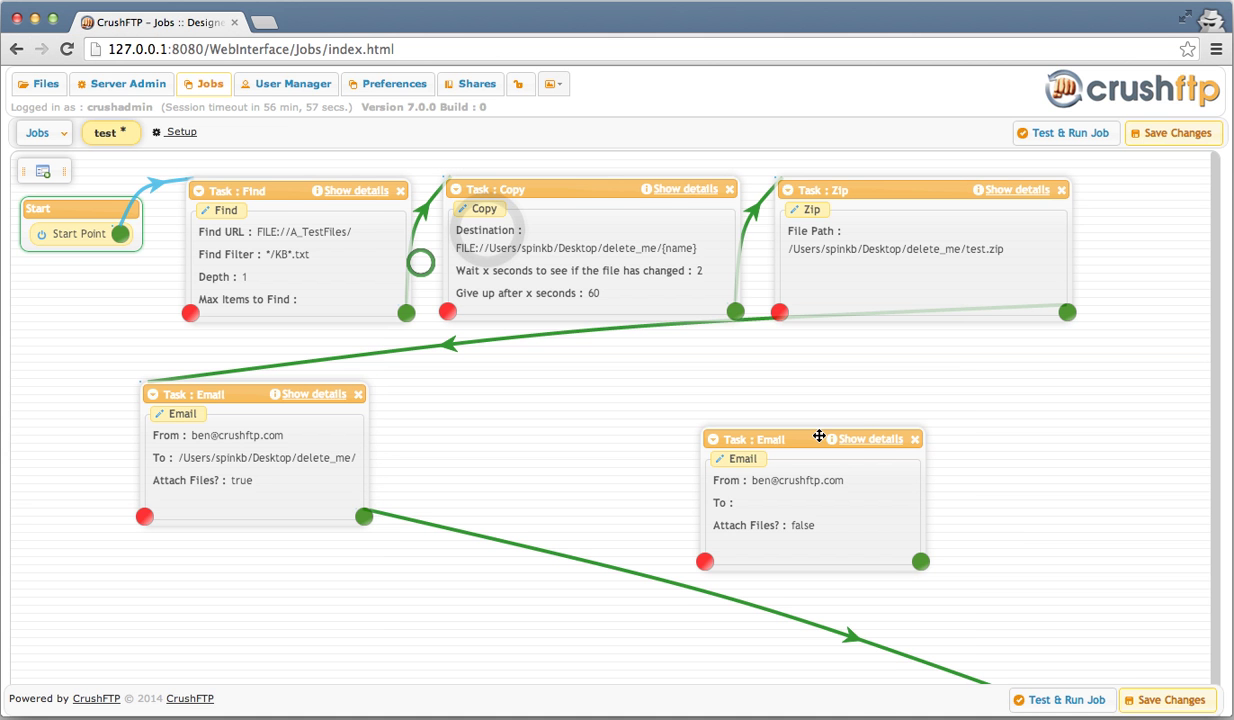
double_click(819, 436)
click(421, 266)
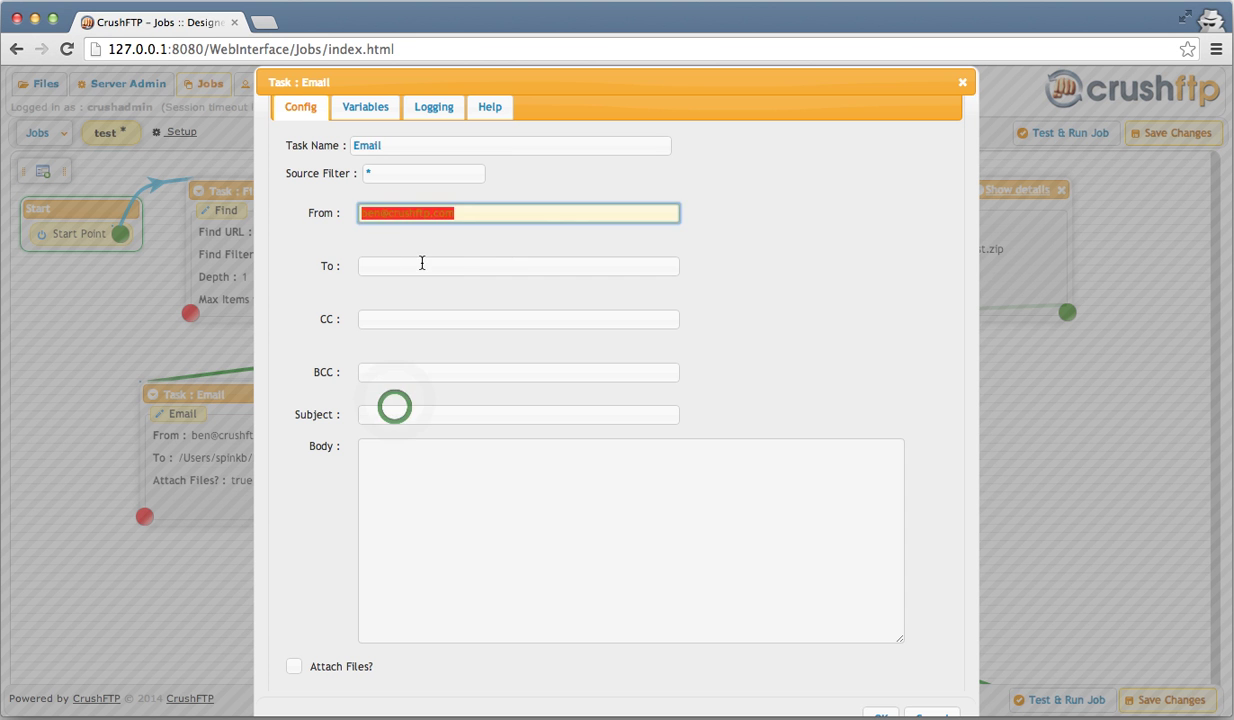
click(395, 410)
text(Error)
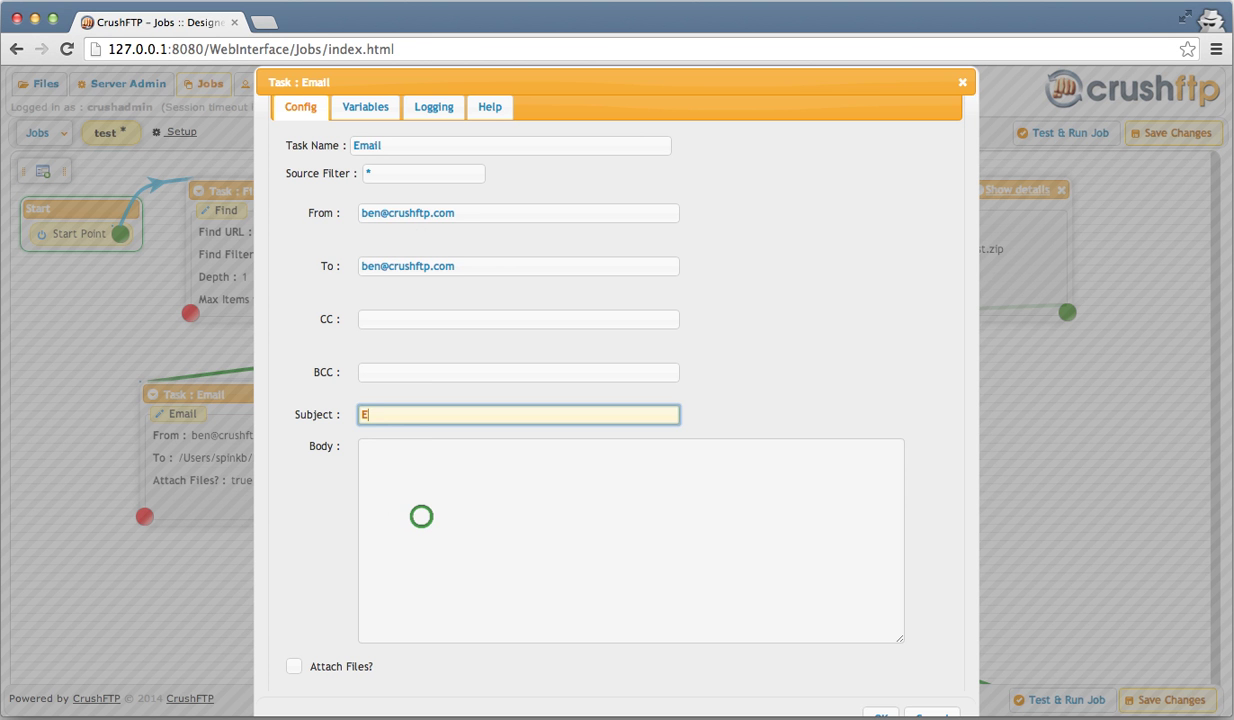
click(421, 516)
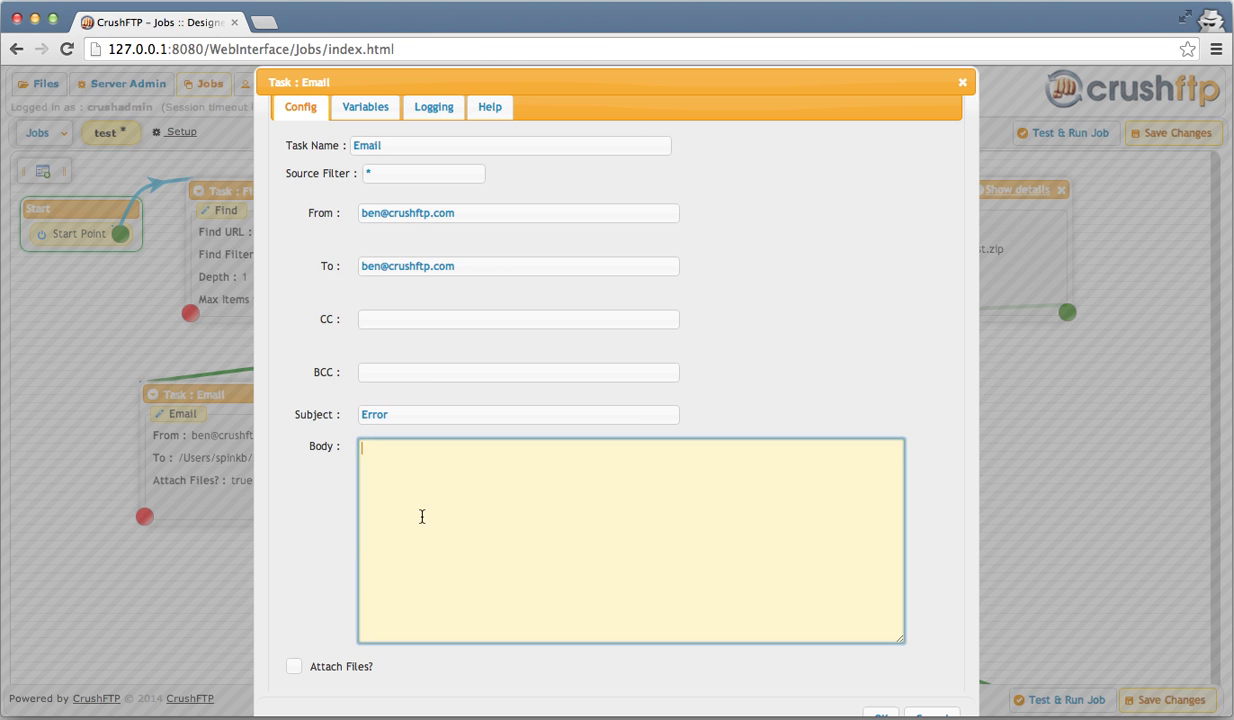
text(File copy error: {error)
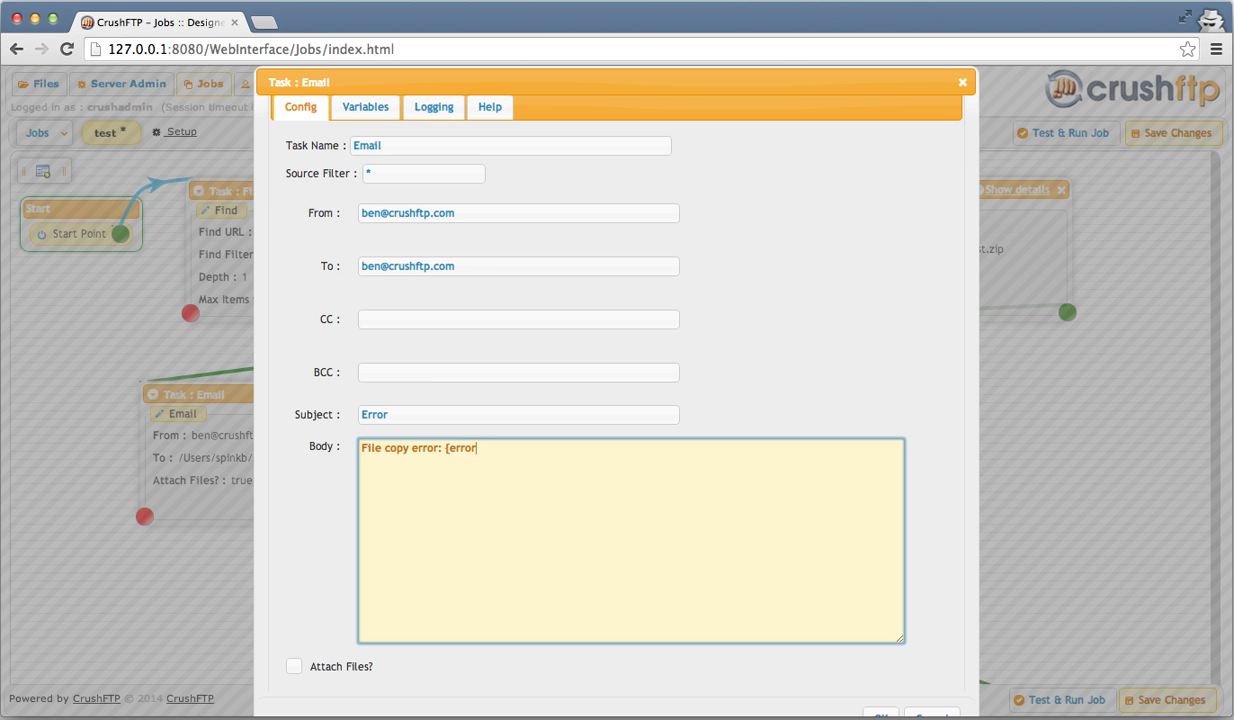
text(})
scroll(798, 682, down, 1)
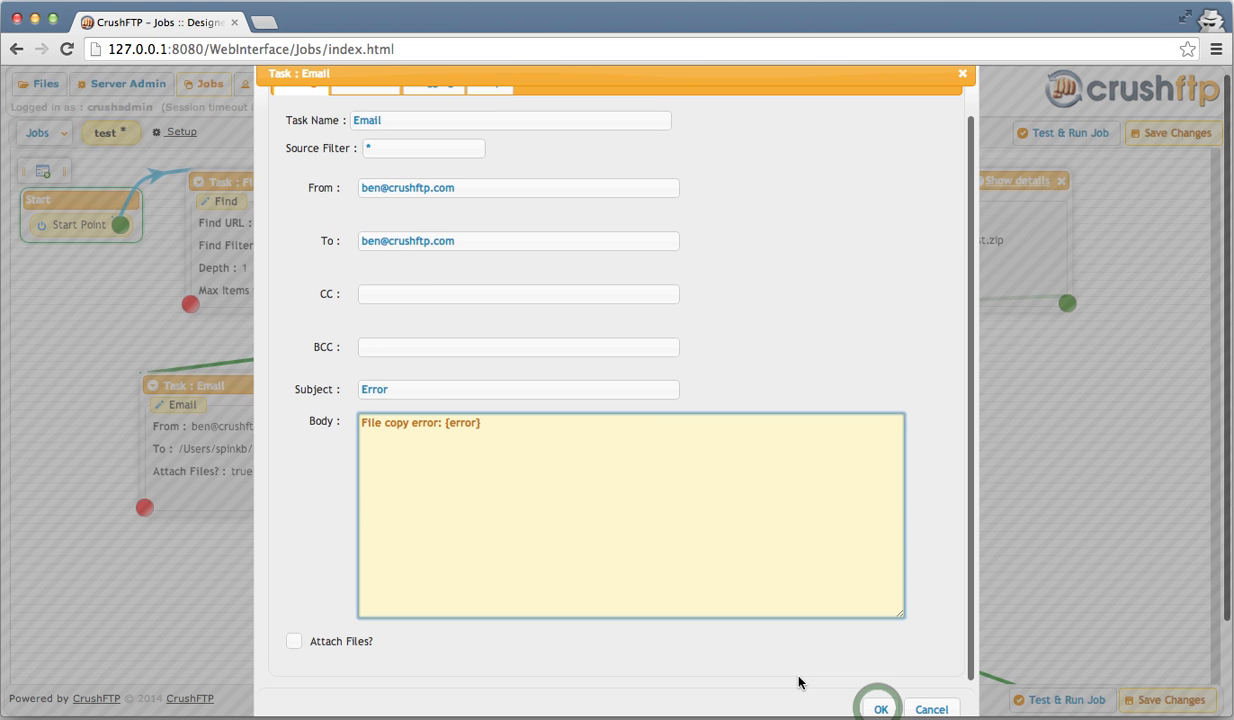
click(879, 710)
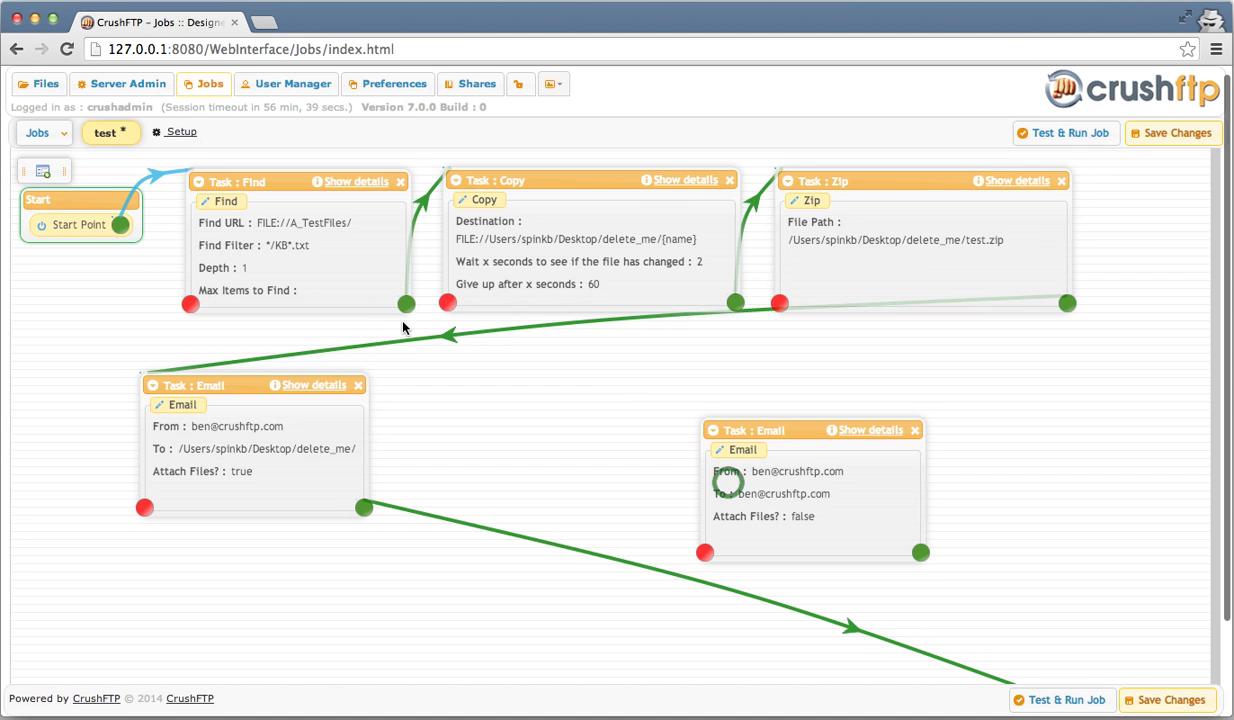
- Wire Copy's failure output to the Error Email task and that task's success to End Point
drag(453, 301, 735, 486)
click(918, 552)
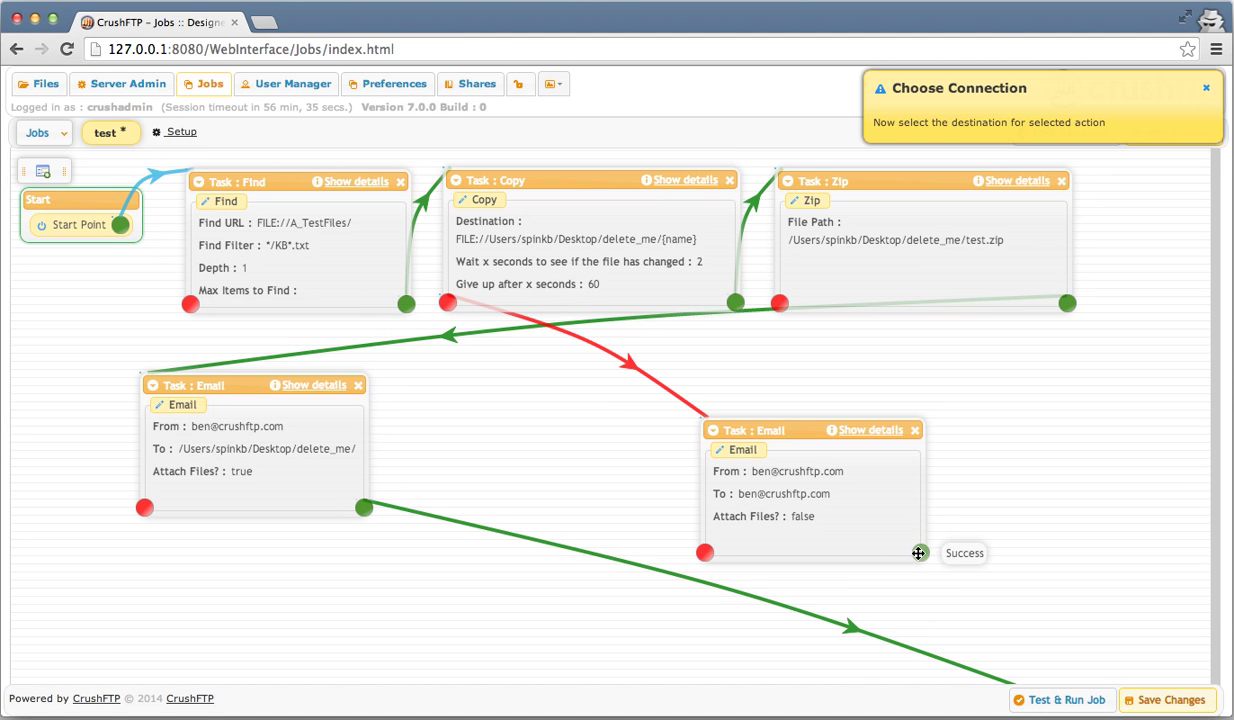
scroll(975, 521, down, 2)
scroll(975, 521, down, 1)
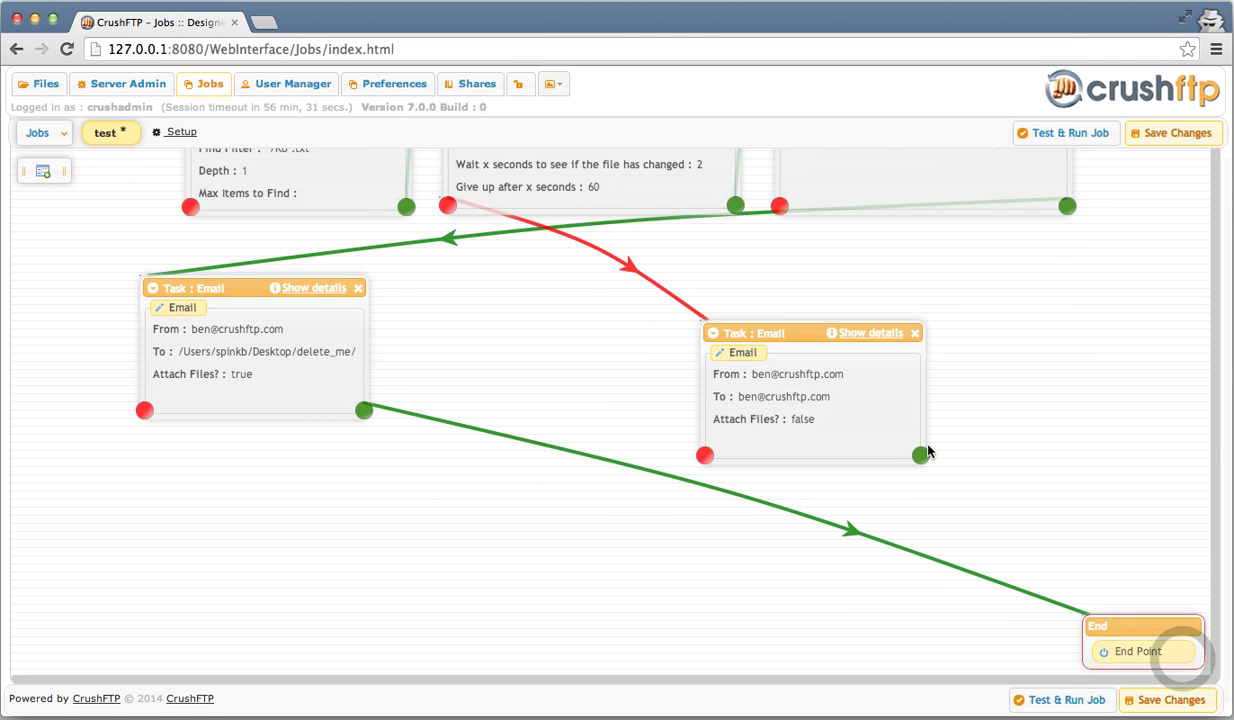
drag(922, 454, 1171, 646)
scroll(986, 383, up, 2)
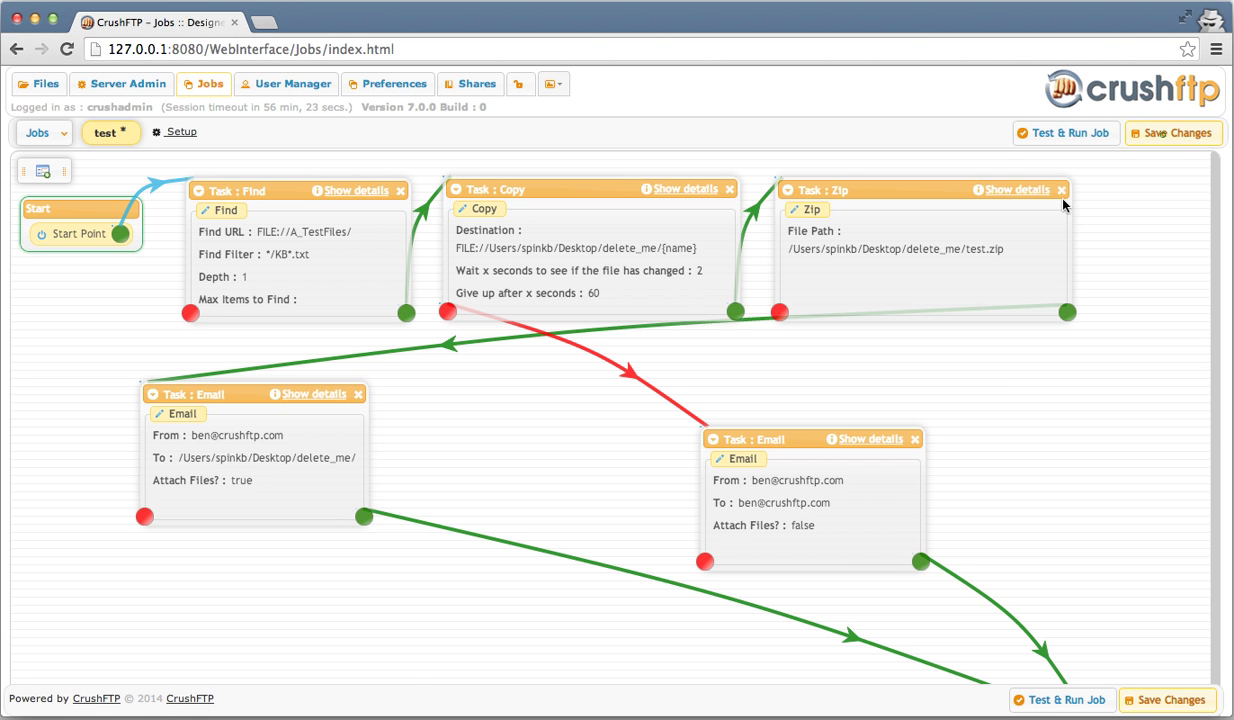
- Save the test job, dismiss the notice, and run it with Test & Run Job to Completed
click(1164, 138)
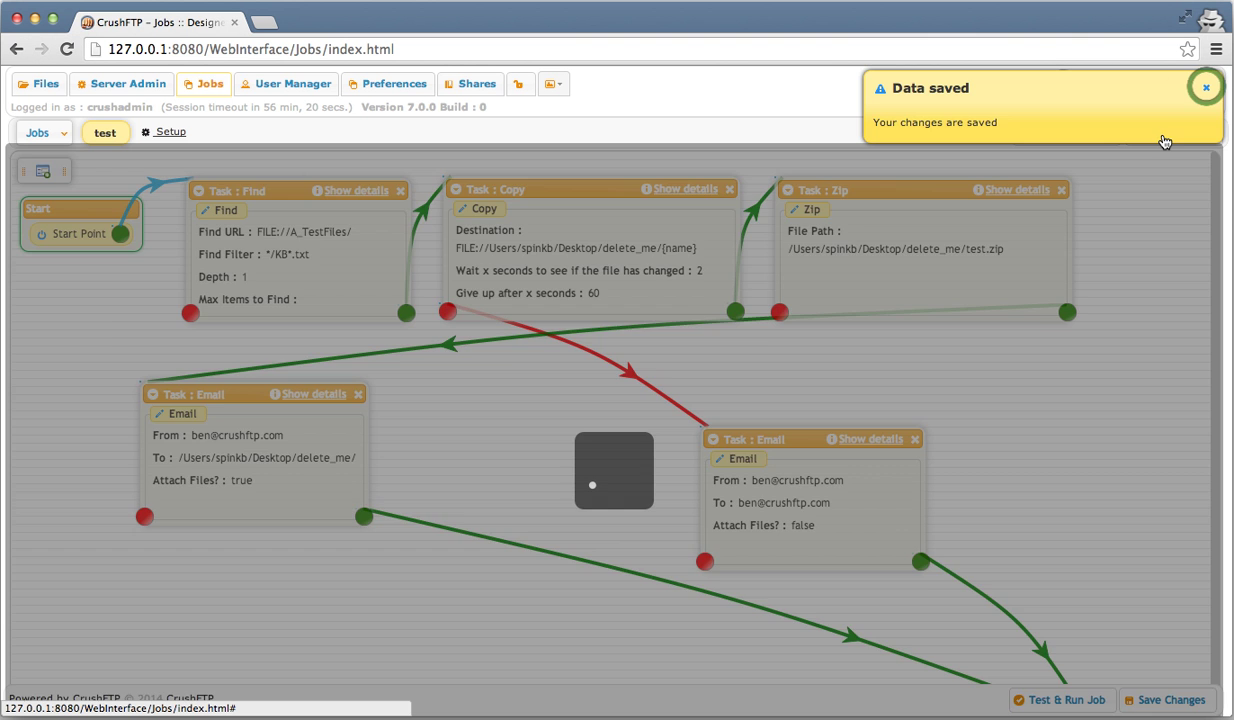
click(1207, 90)
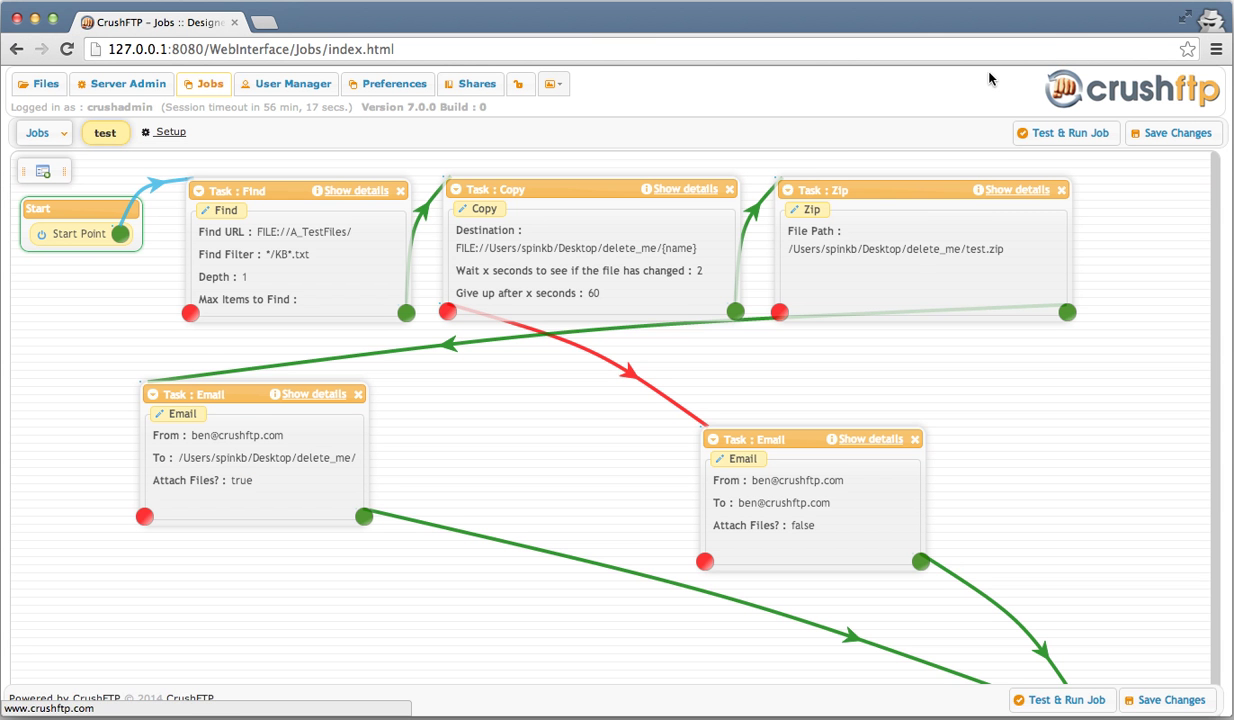
click(1058, 133)
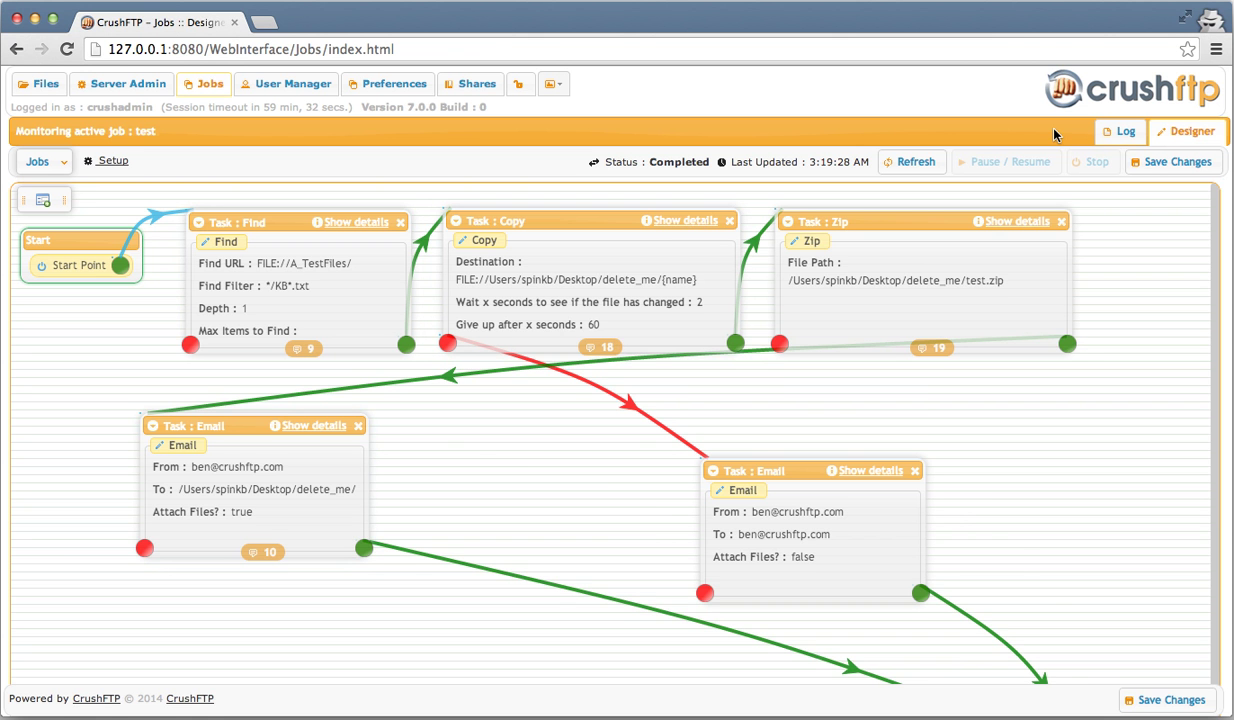
scroll(1066, 196, down, 2)
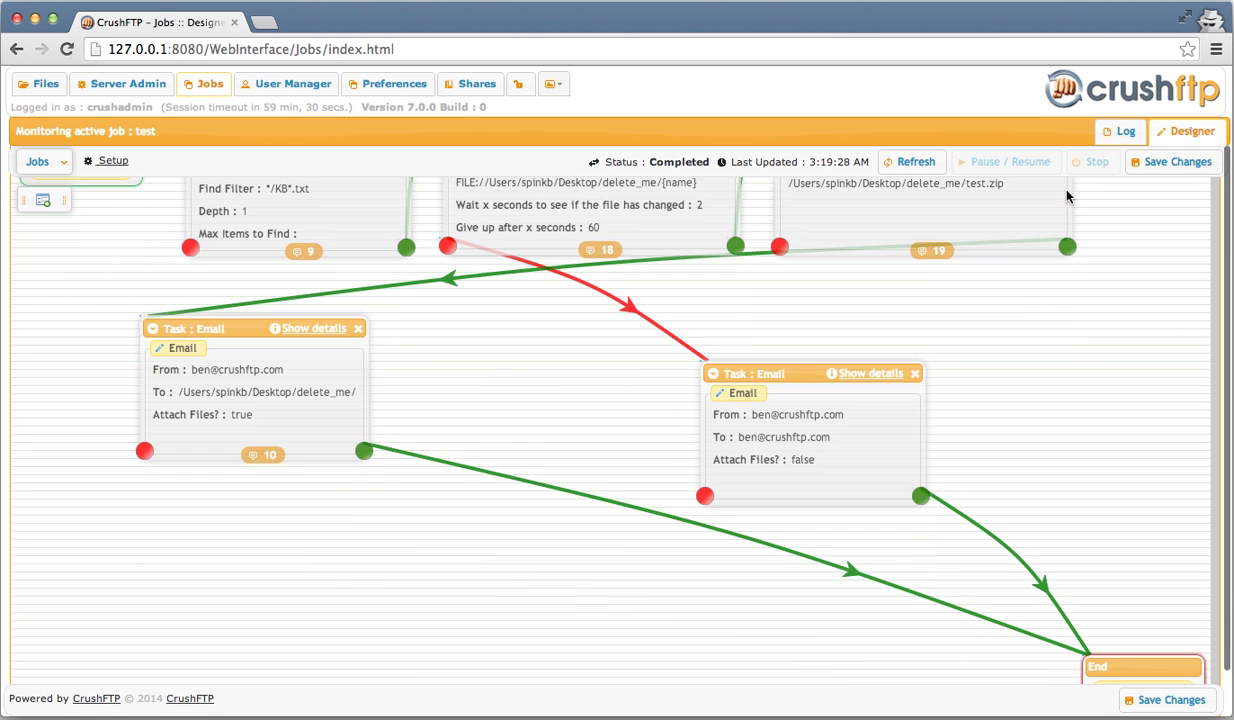
scroll(1066, 196, up, 2)
click(1120, 134)
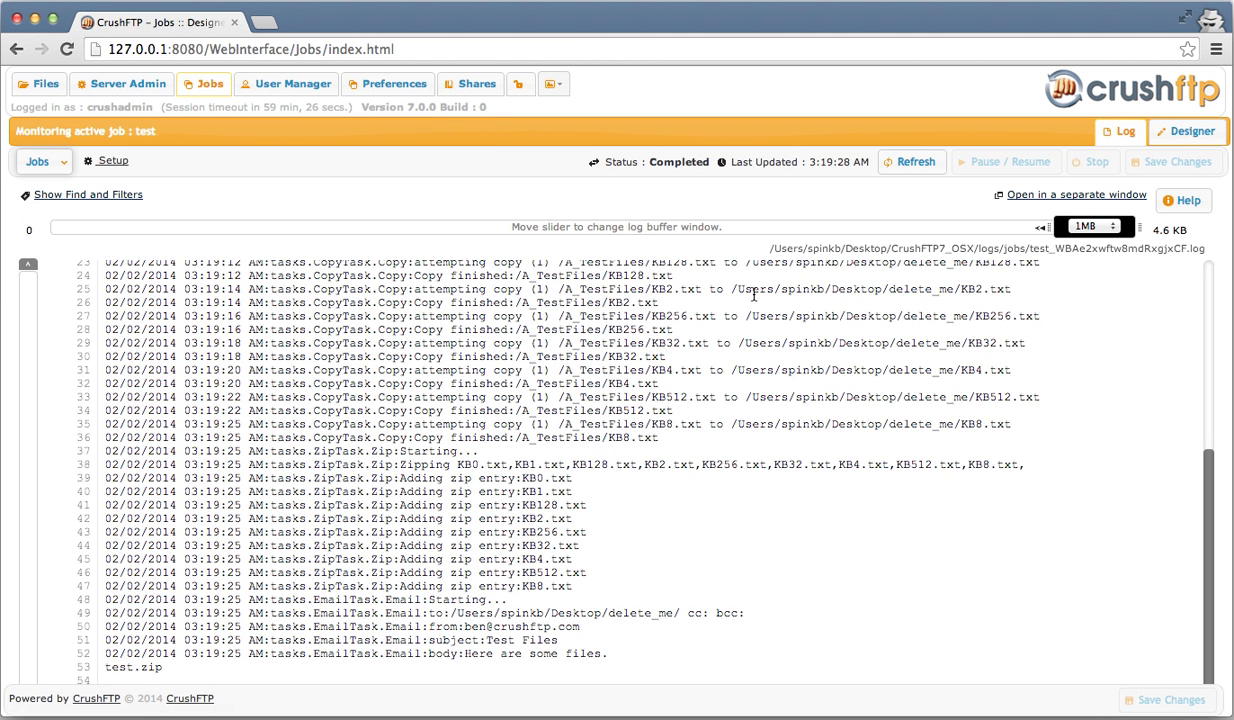
scroll(718, 389, up, 4)
scroll(718, 389, up, 3)
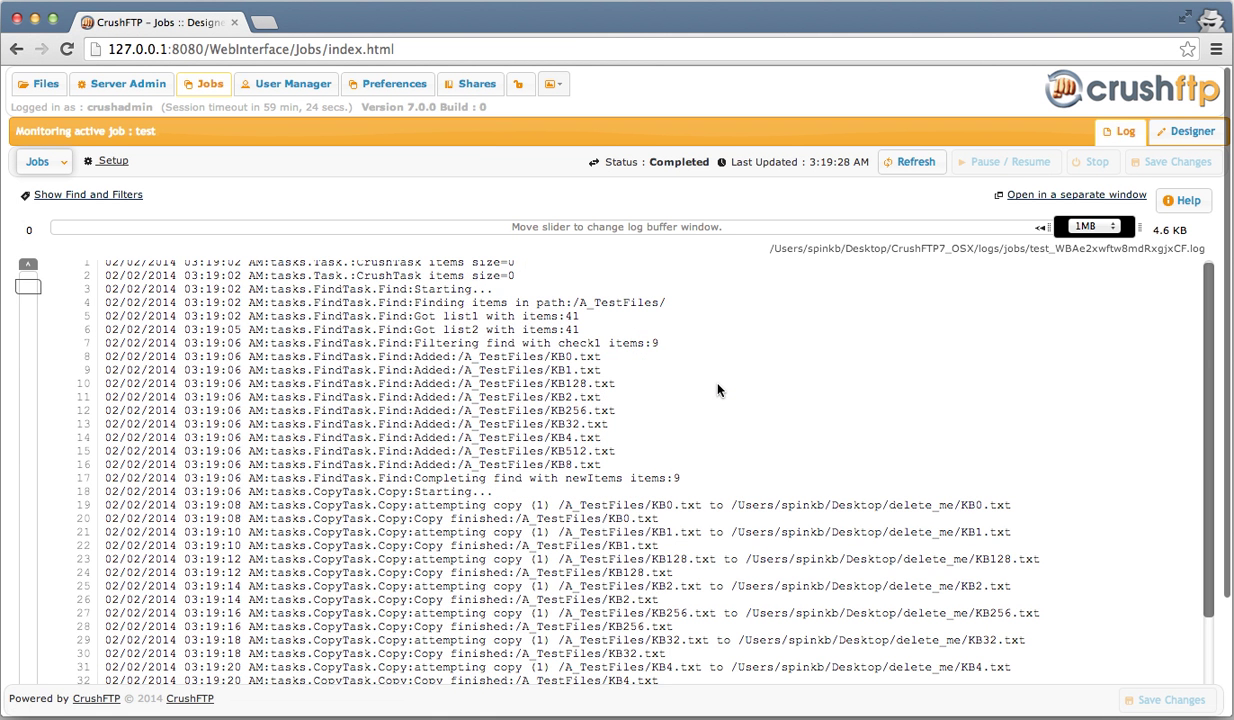
scroll(718, 389, down, 3)
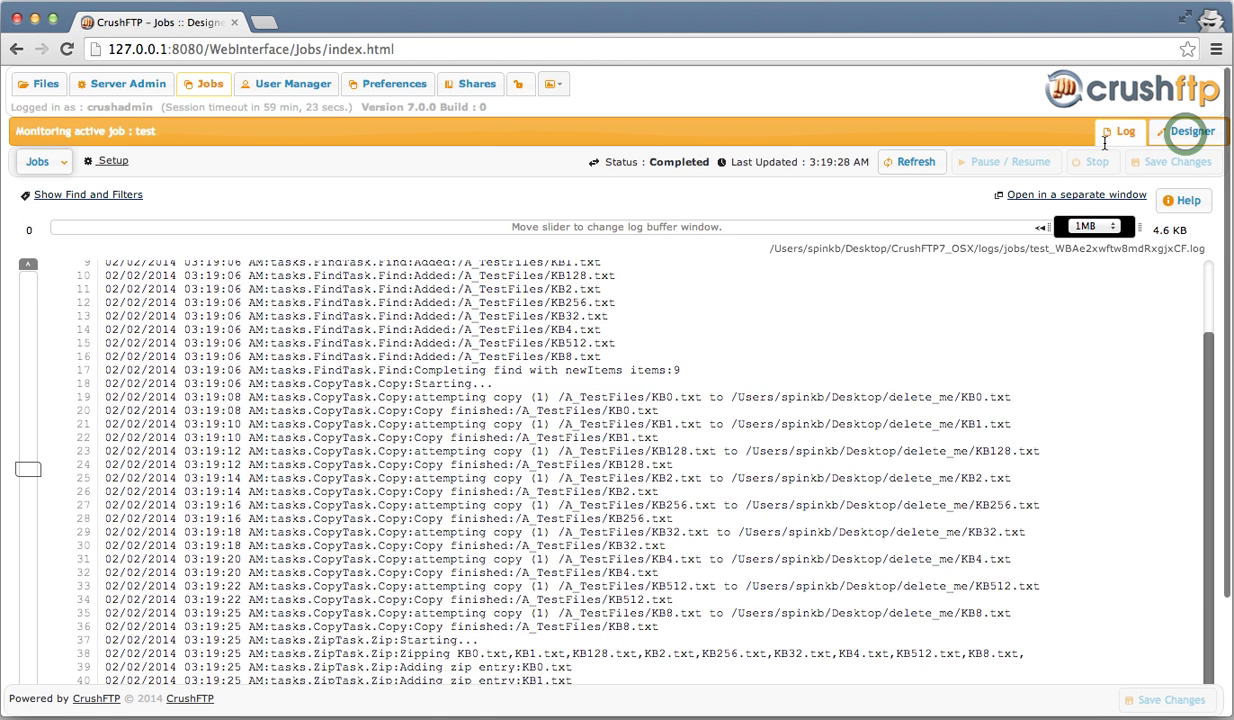
click(1187, 137)
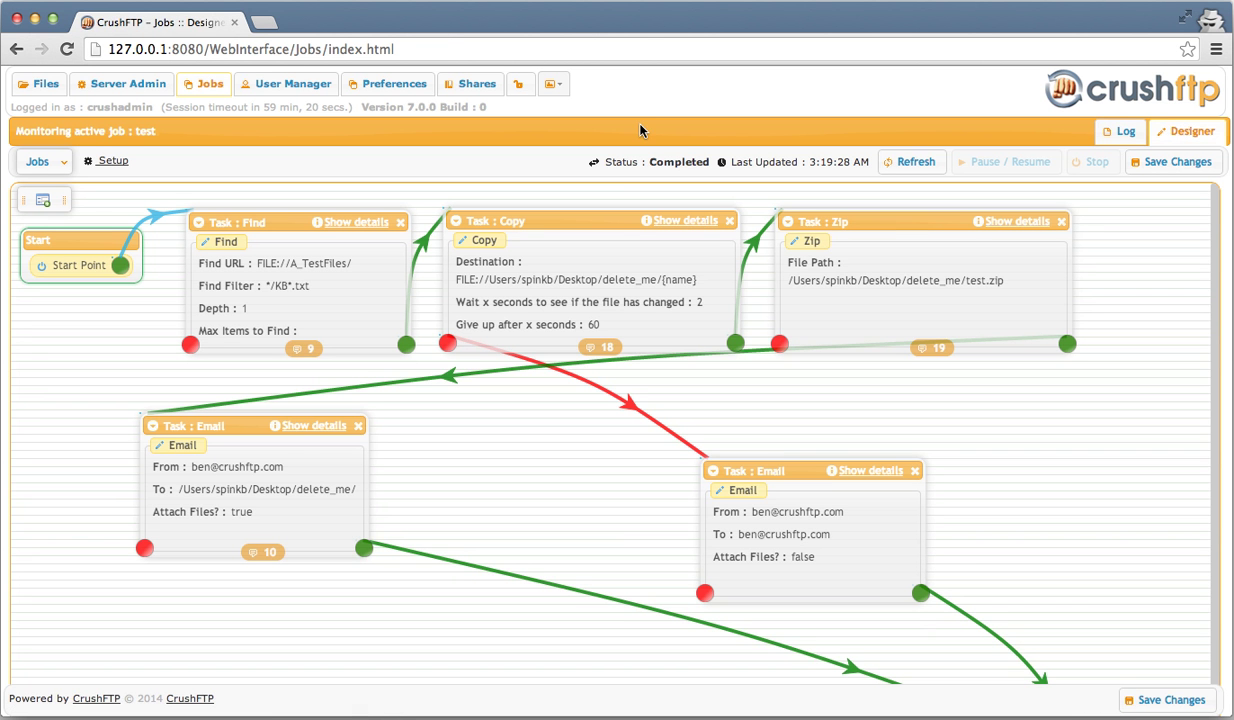
click(297, 86)
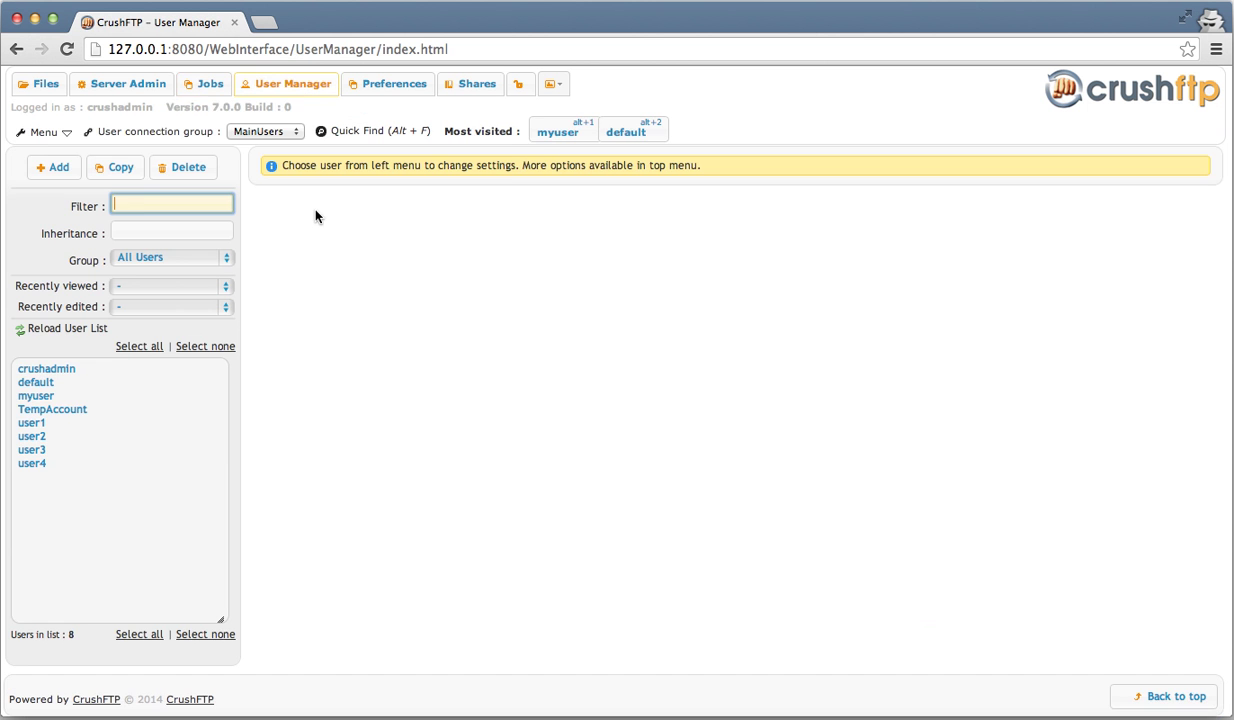
- Open user myuser's settings and jump to the Events section
click(500, 166)
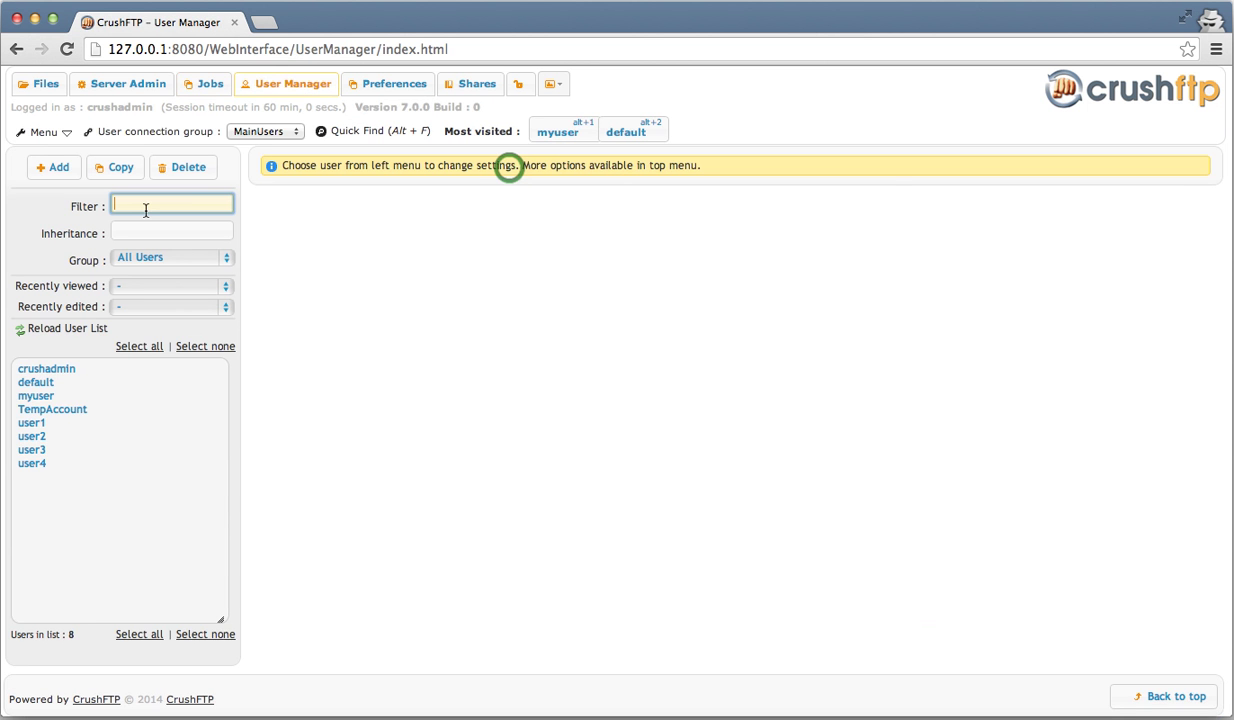
click(64, 397)
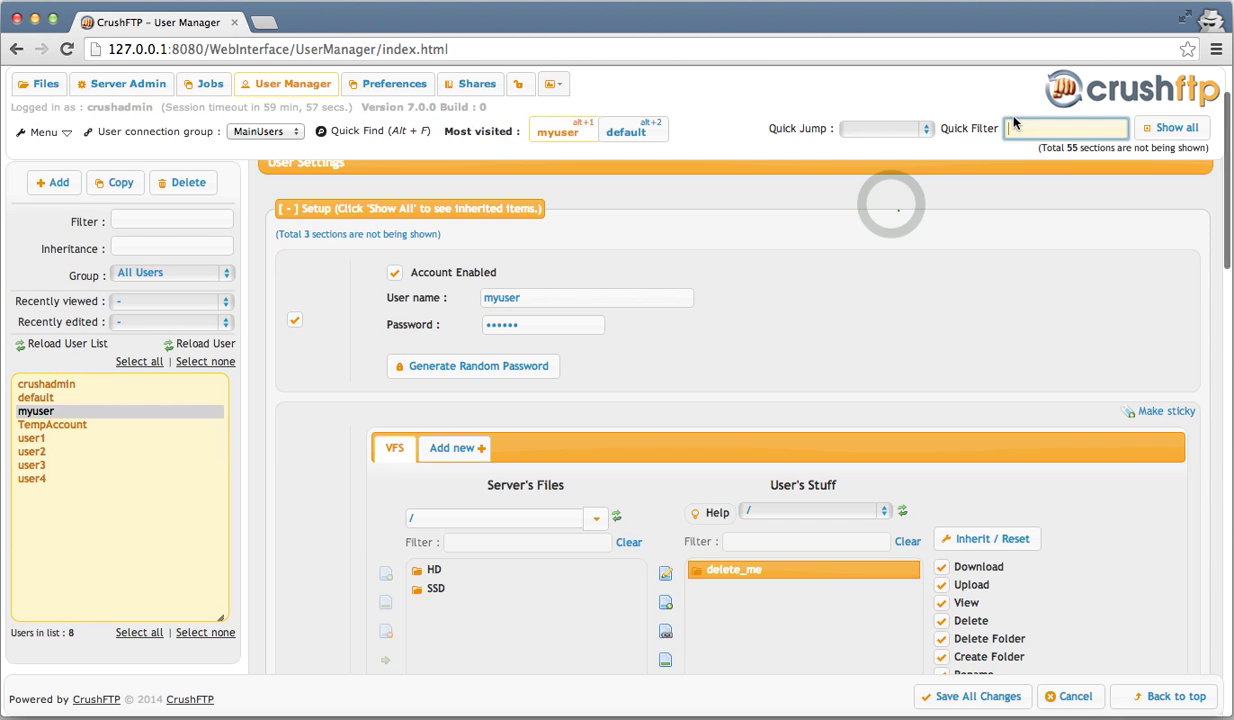
click(885, 128)
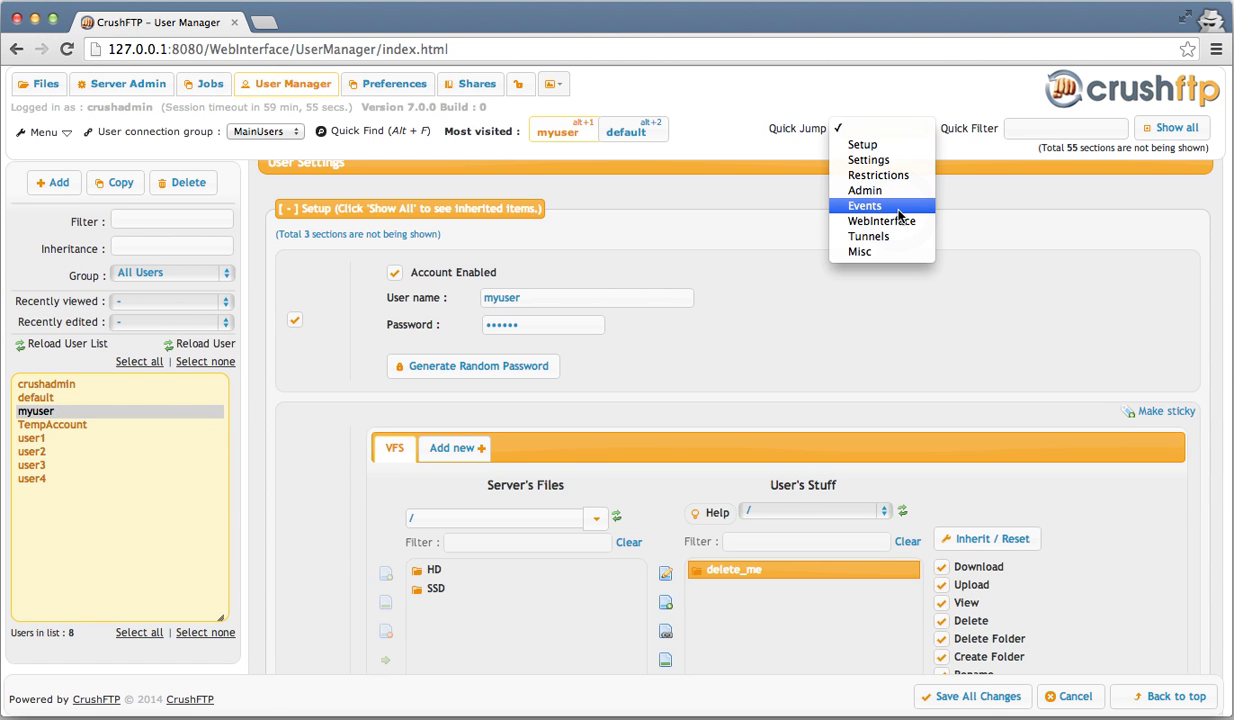
click(866, 206)
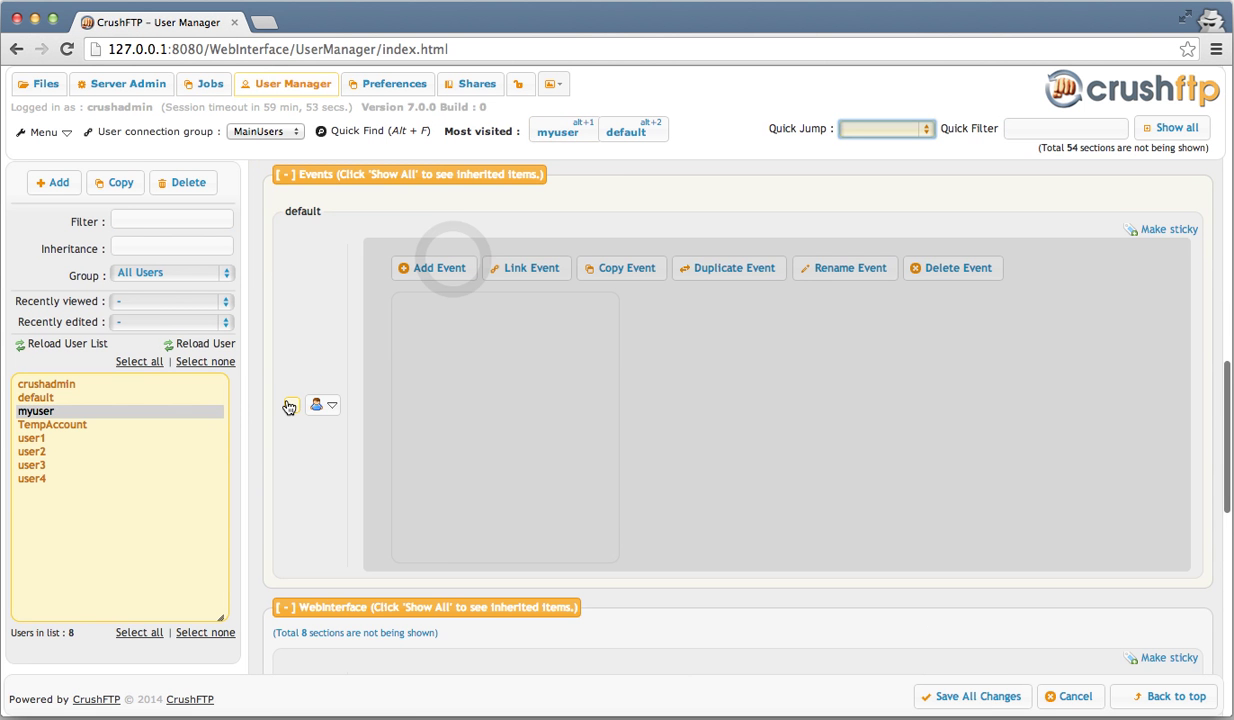
- Override the inherited events and add a new event triggered on user upload
click(453, 266)
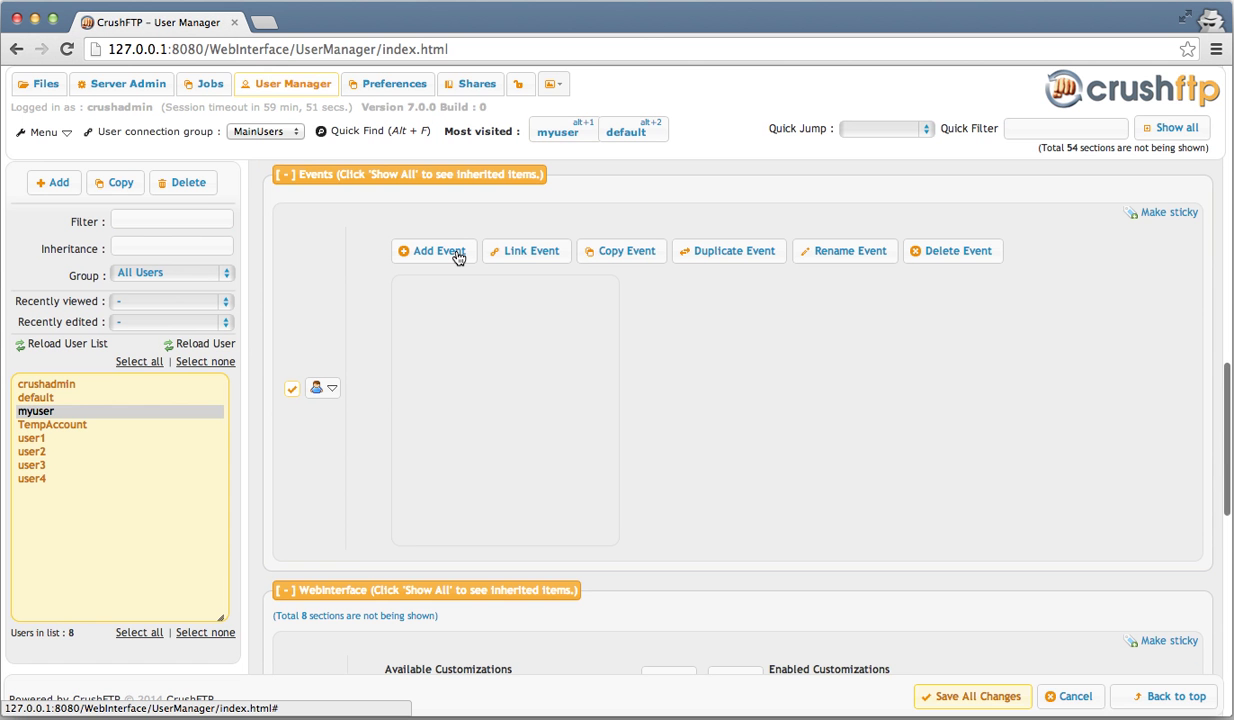
click(457, 258)
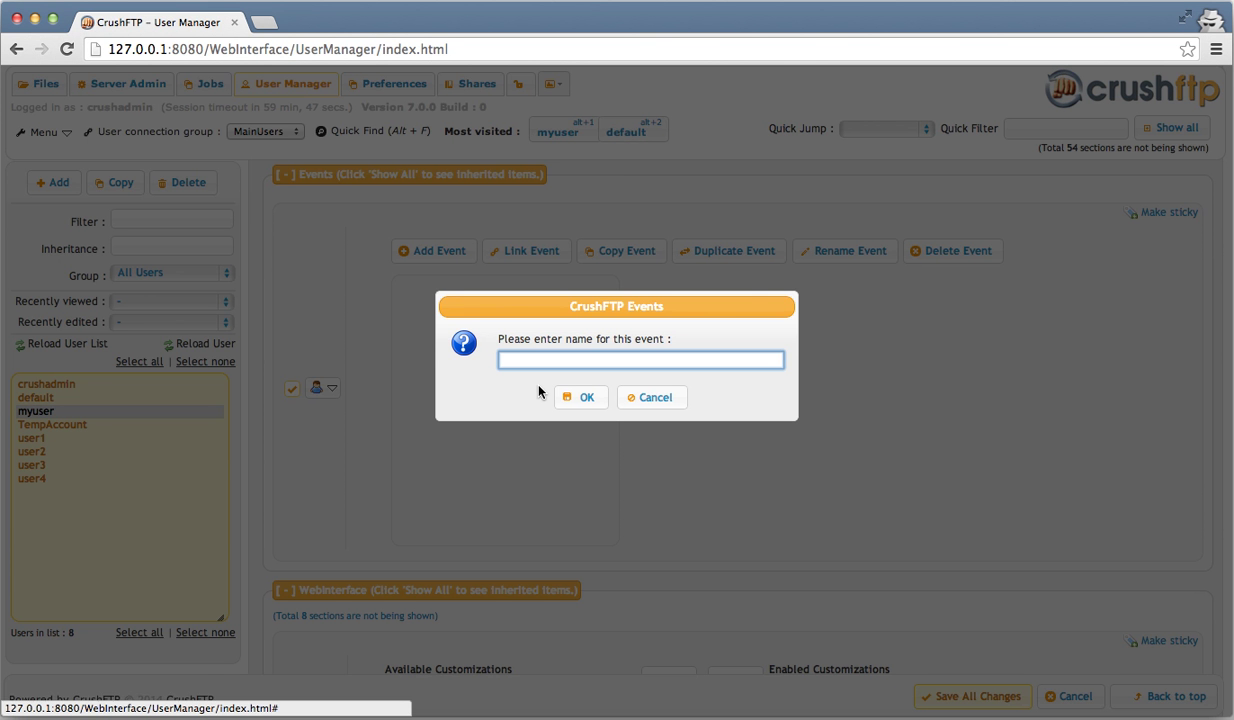
text(SMS)
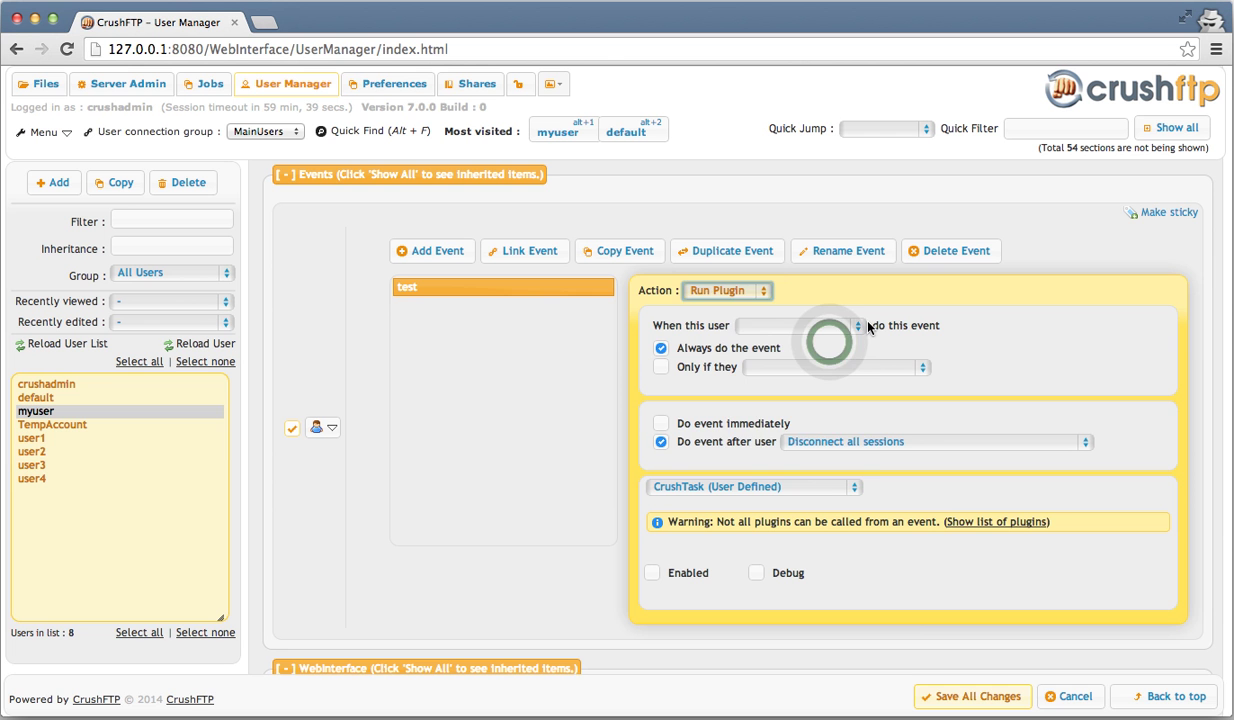
click(826, 330)
click(828, 343)
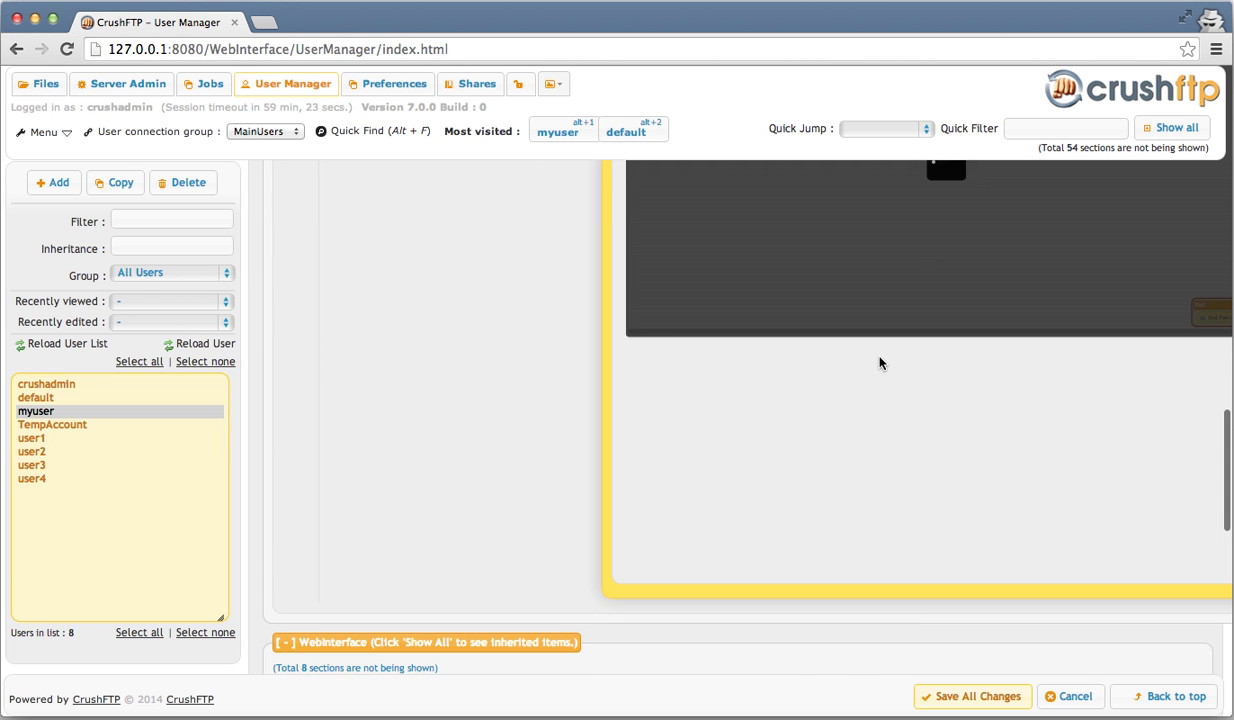
- Tick Enabled and Debug on the event's CrushTask panel
scroll(976, 399, up, 3)
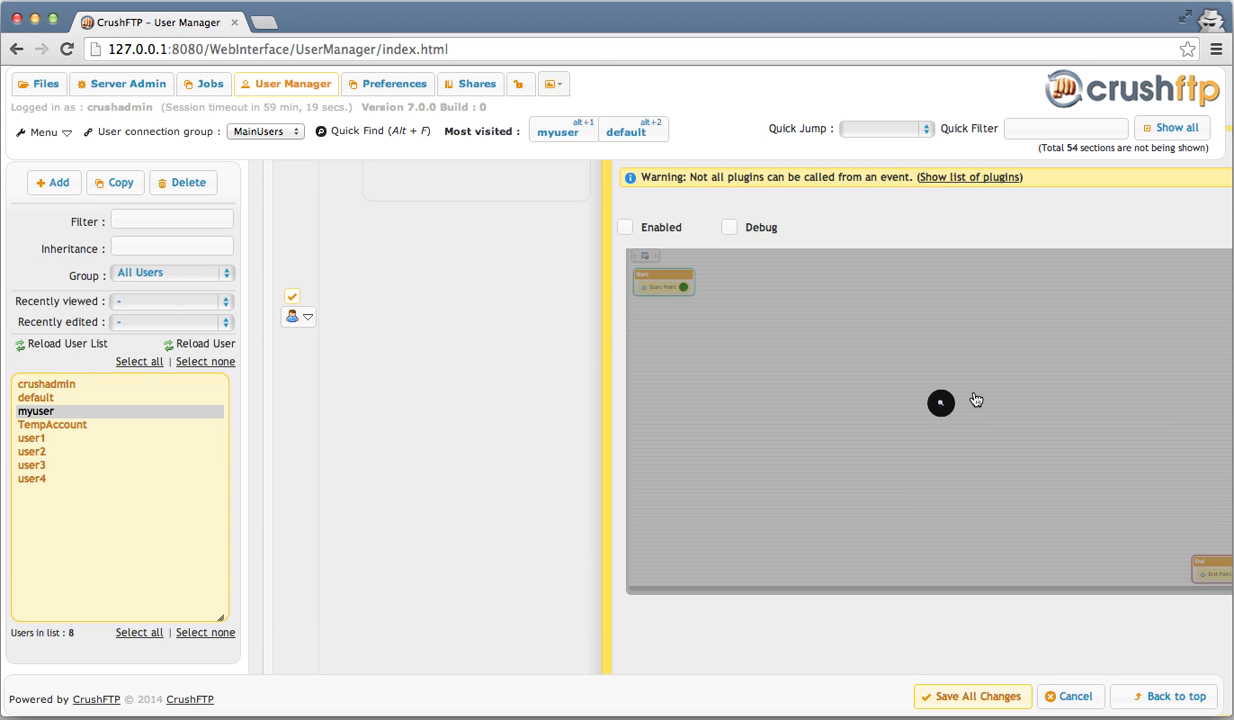
scroll(976, 399, up, 1)
scroll(792, 377, up, 1)
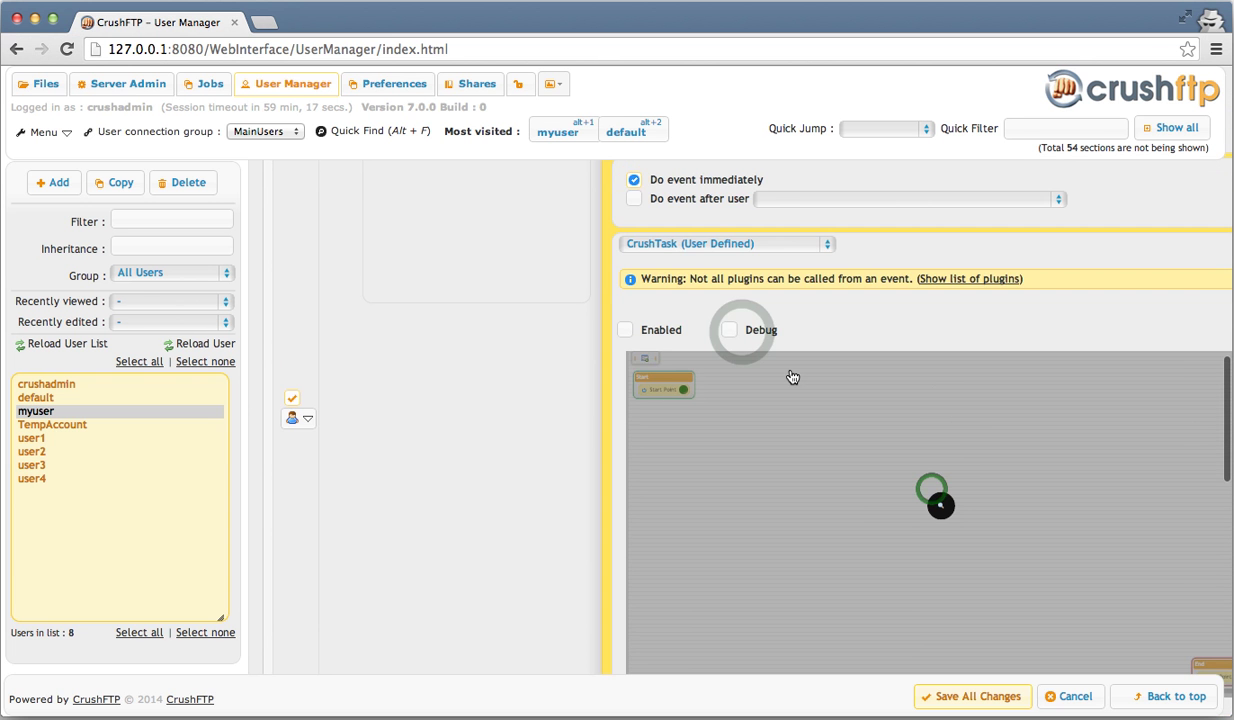
click(738, 333)
click(739, 333)
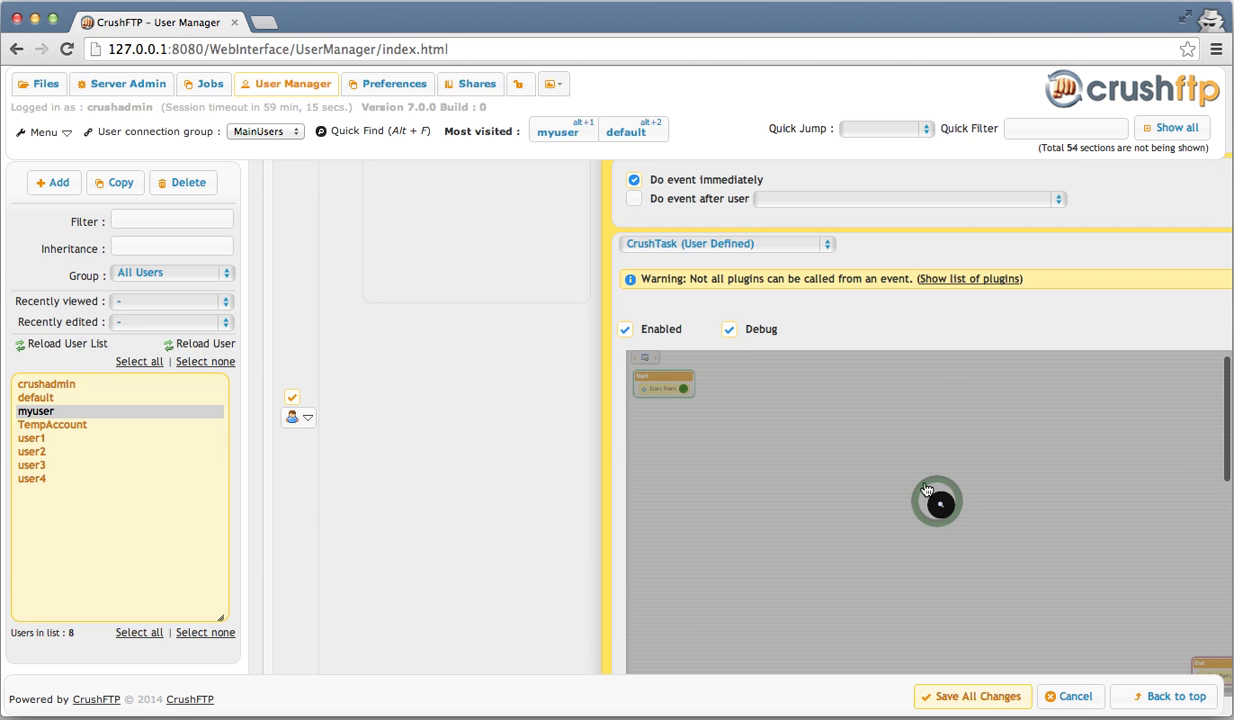
- Open the full-size Task Designer and add a Copy task to the flow
double_click(940, 506)
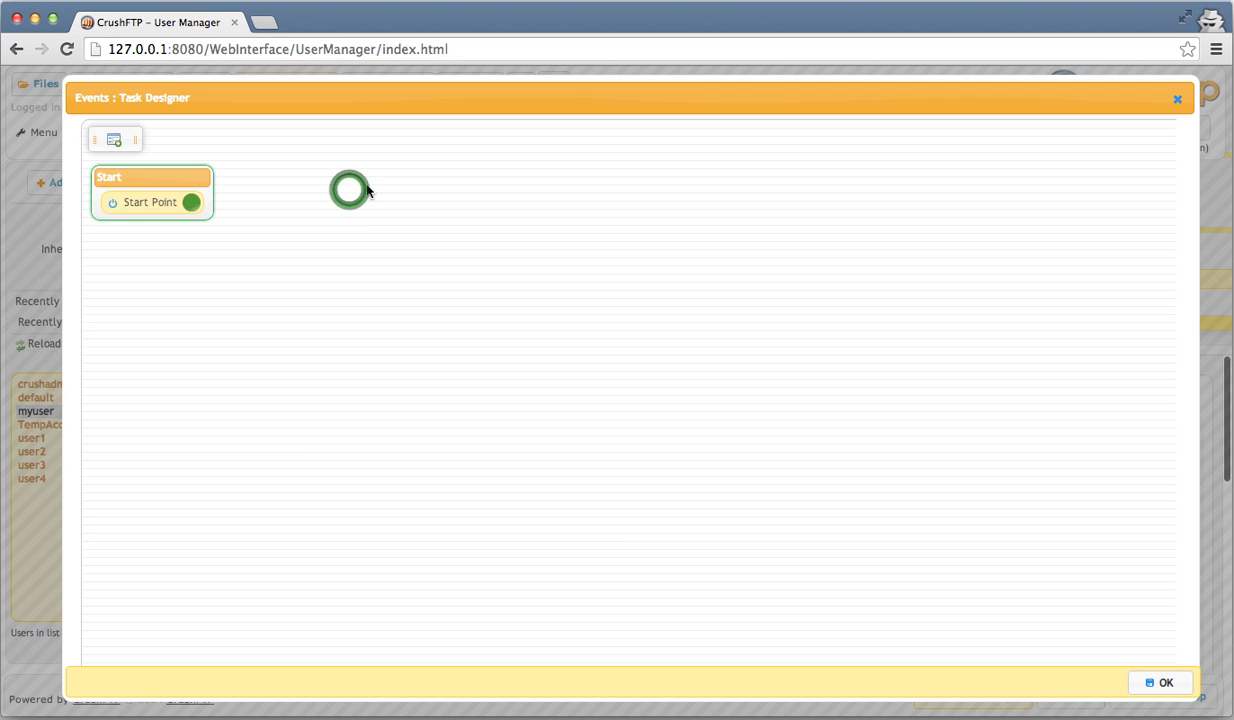
double_click(349, 195)
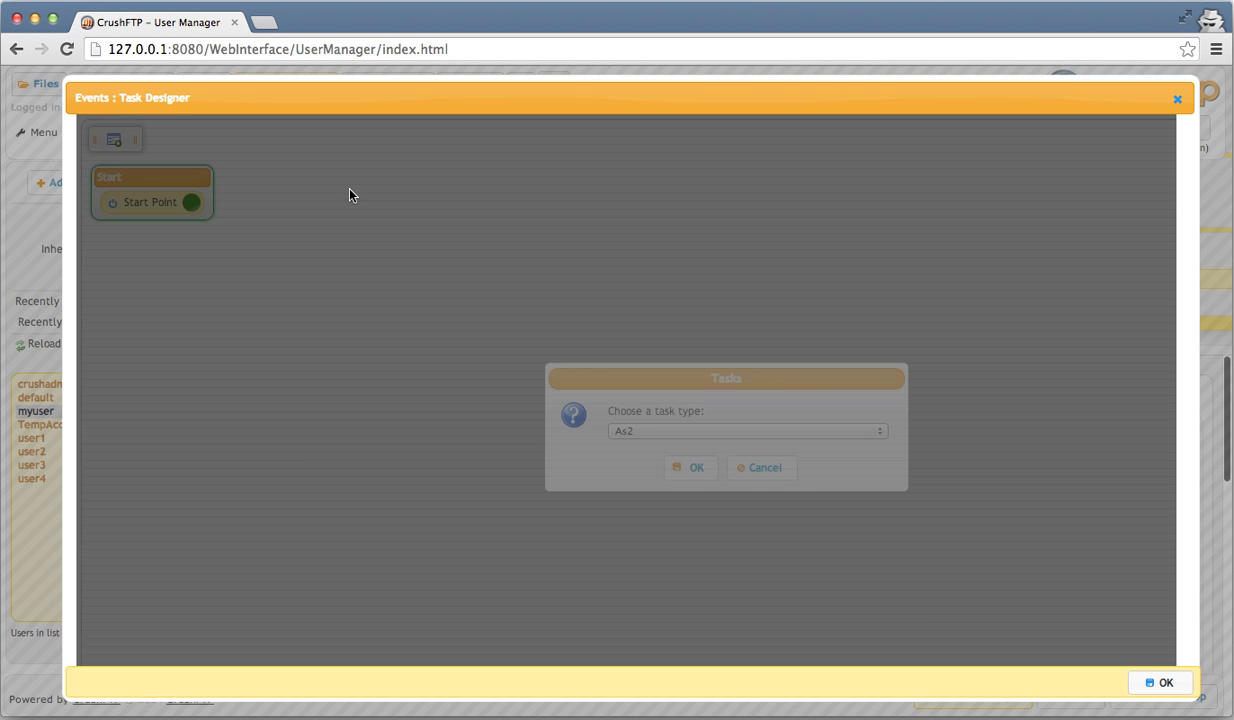
key(c)
key(Return)
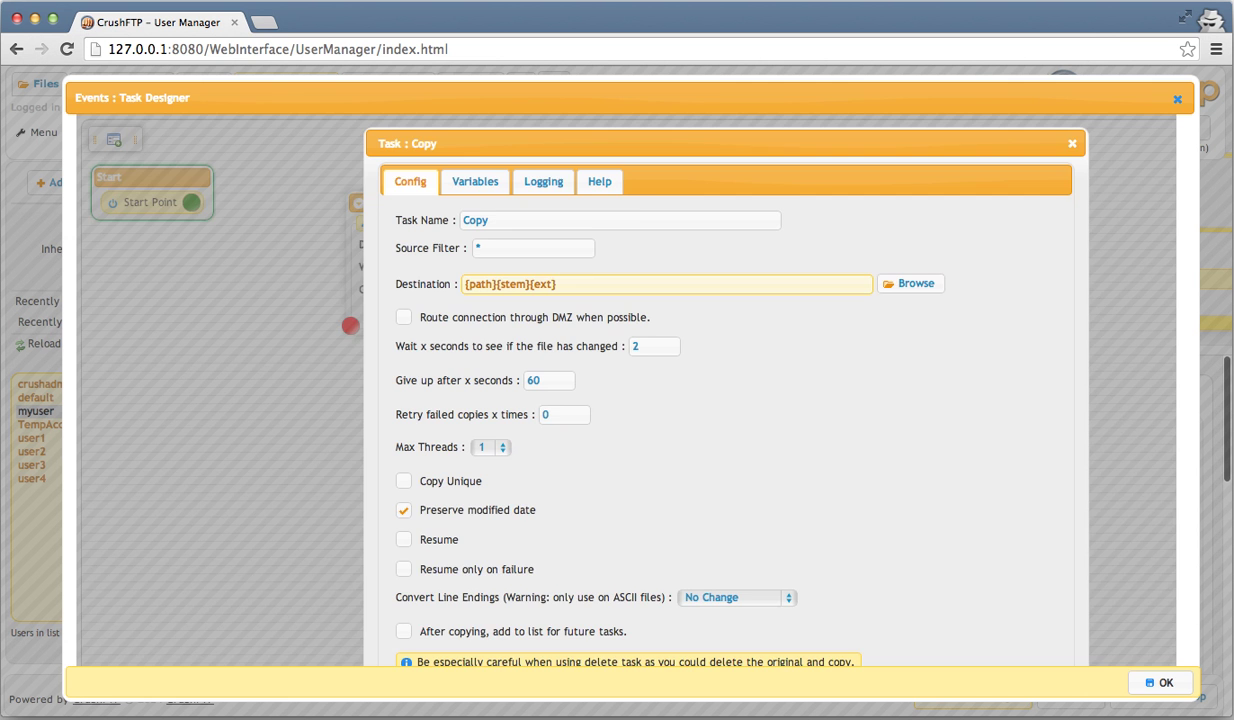
- Save the Copy task to FILE:/{path}{stem}{ext}, place it beside Start, and link Start Point to it
click(553, 409)
scroll(1013, 580, down, 3)
click(990, 601)
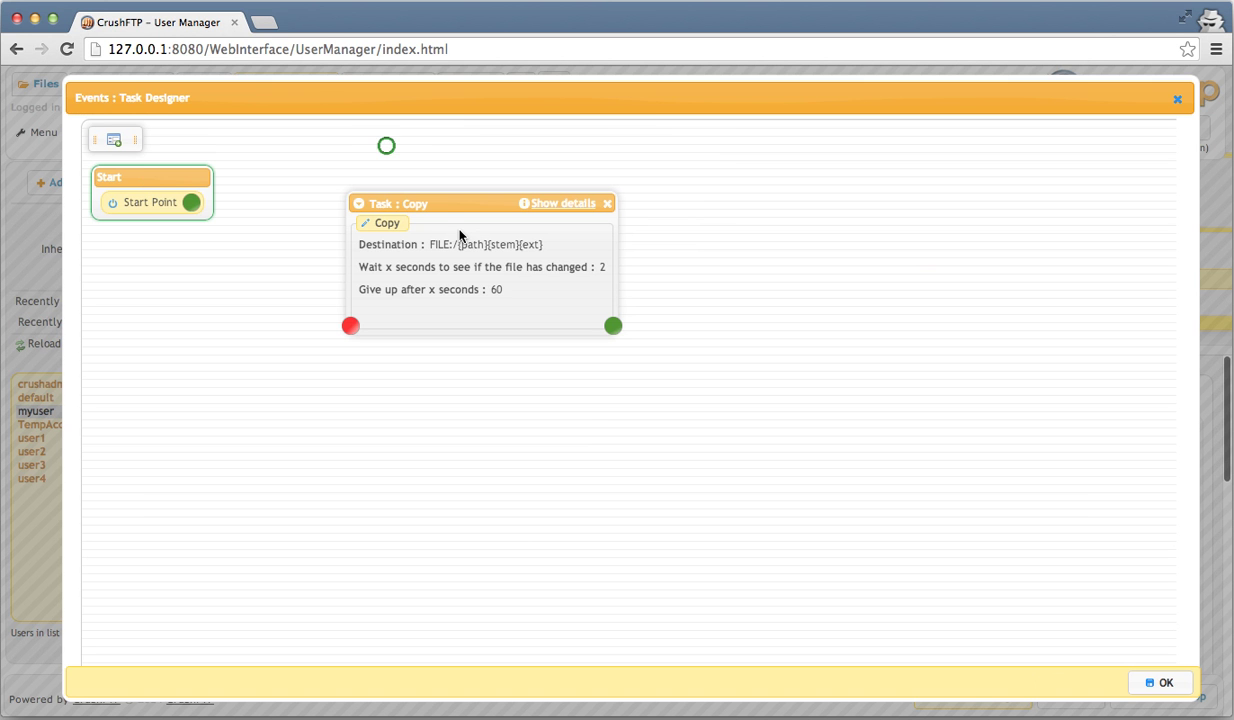
drag(446, 207, 359, 147)
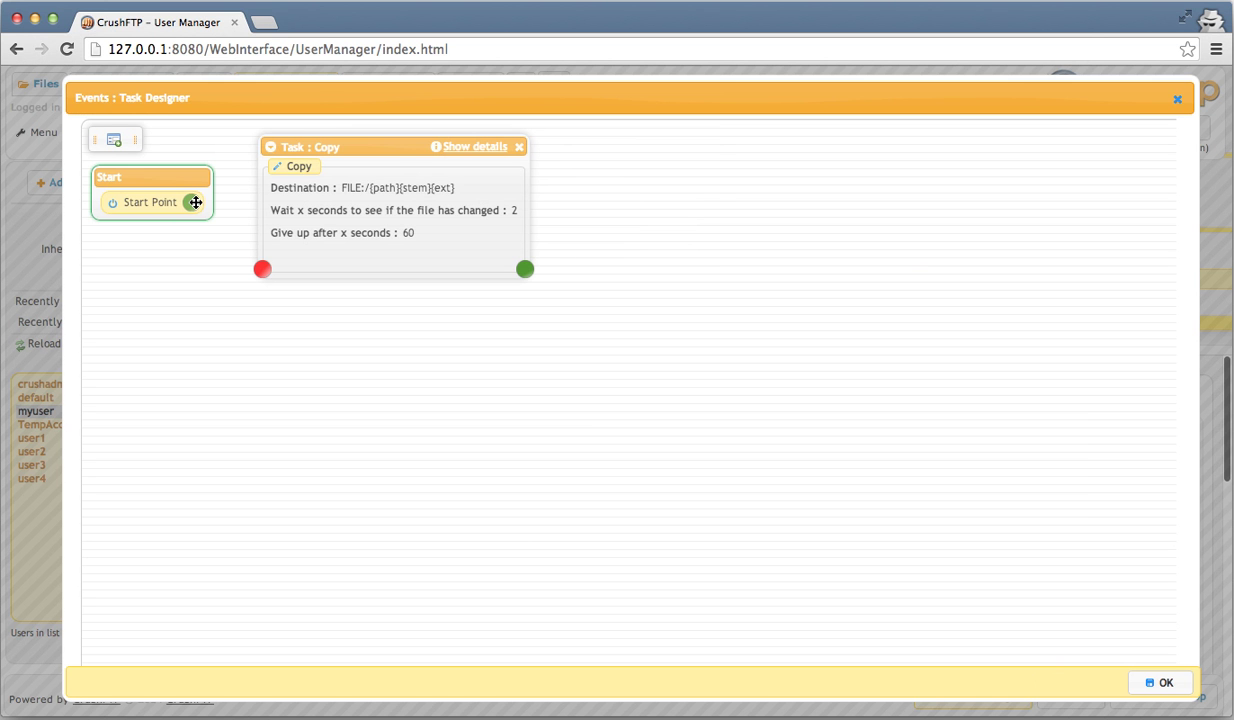
drag(195, 202, 521, 244)
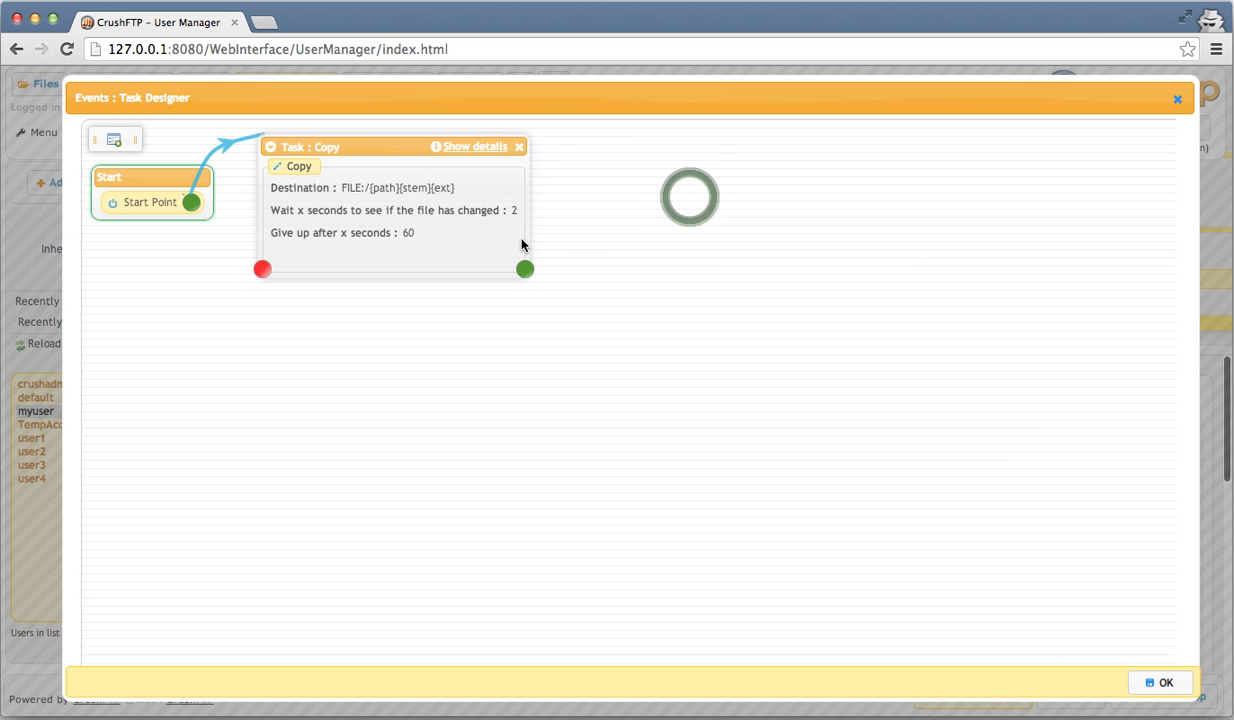
- Add an Email task after Copy and accept its default settings
drag(690, 203, 692, 204)
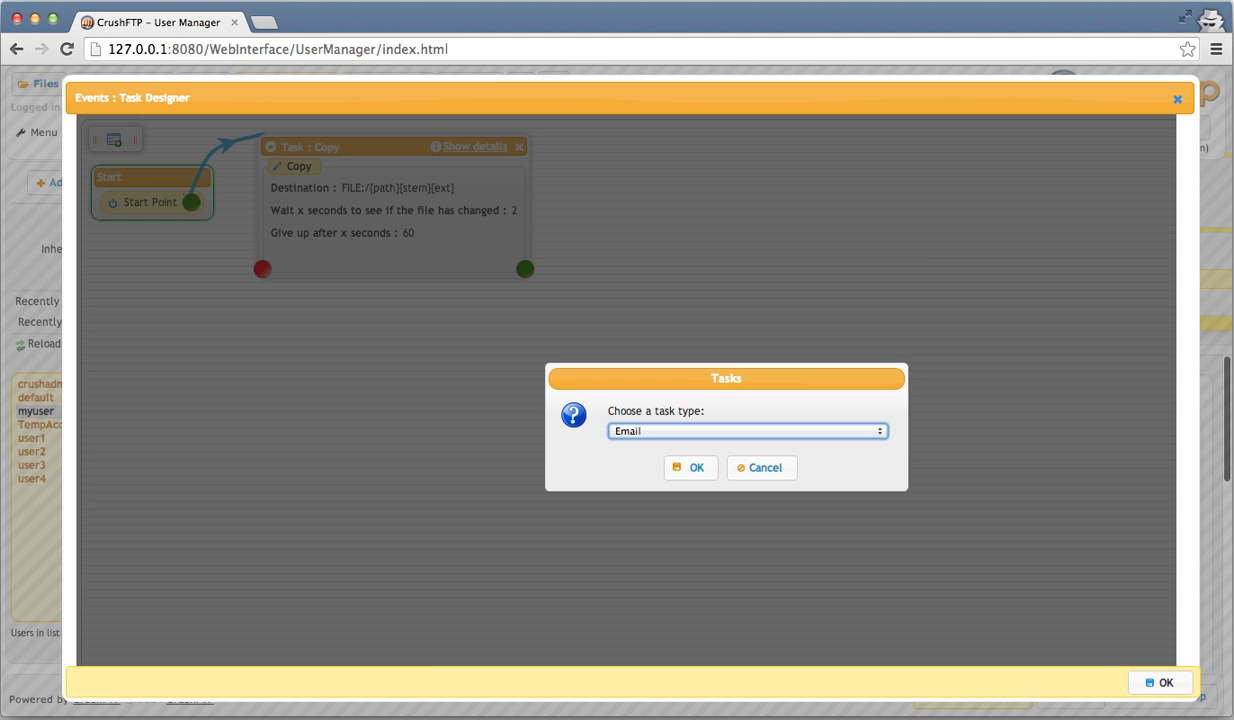
key(Return)
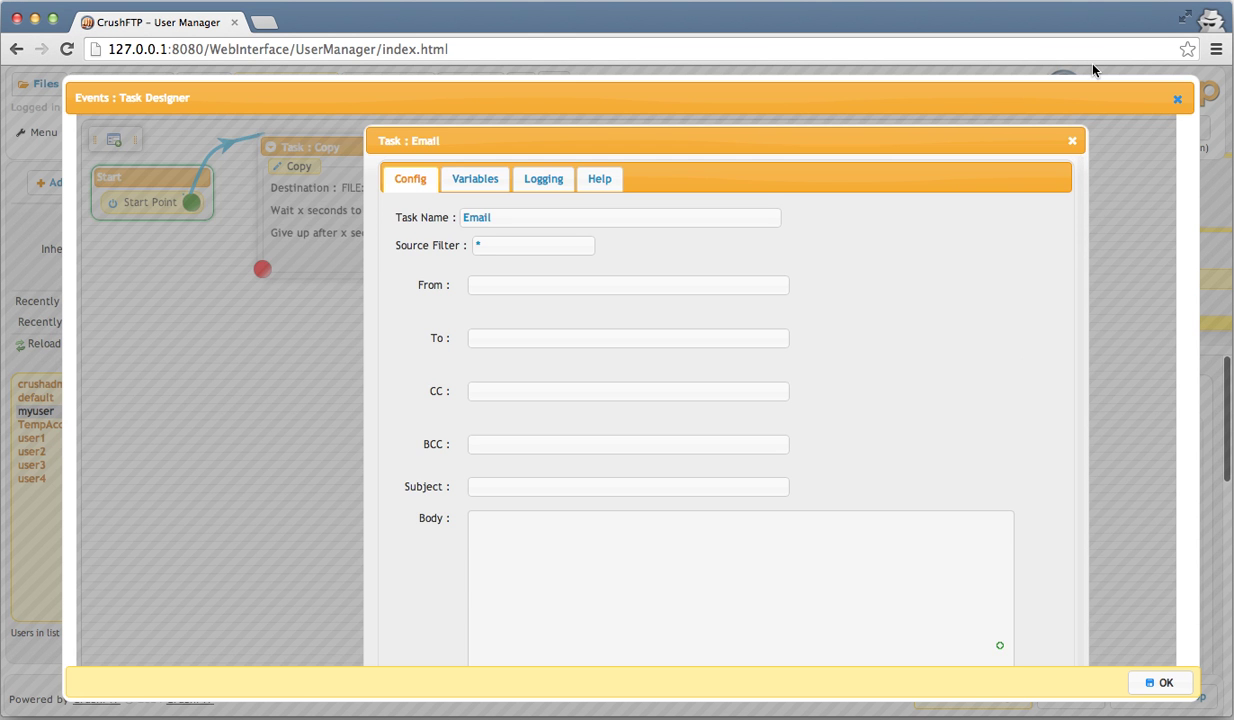
scroll(1019, 364, down, 3)
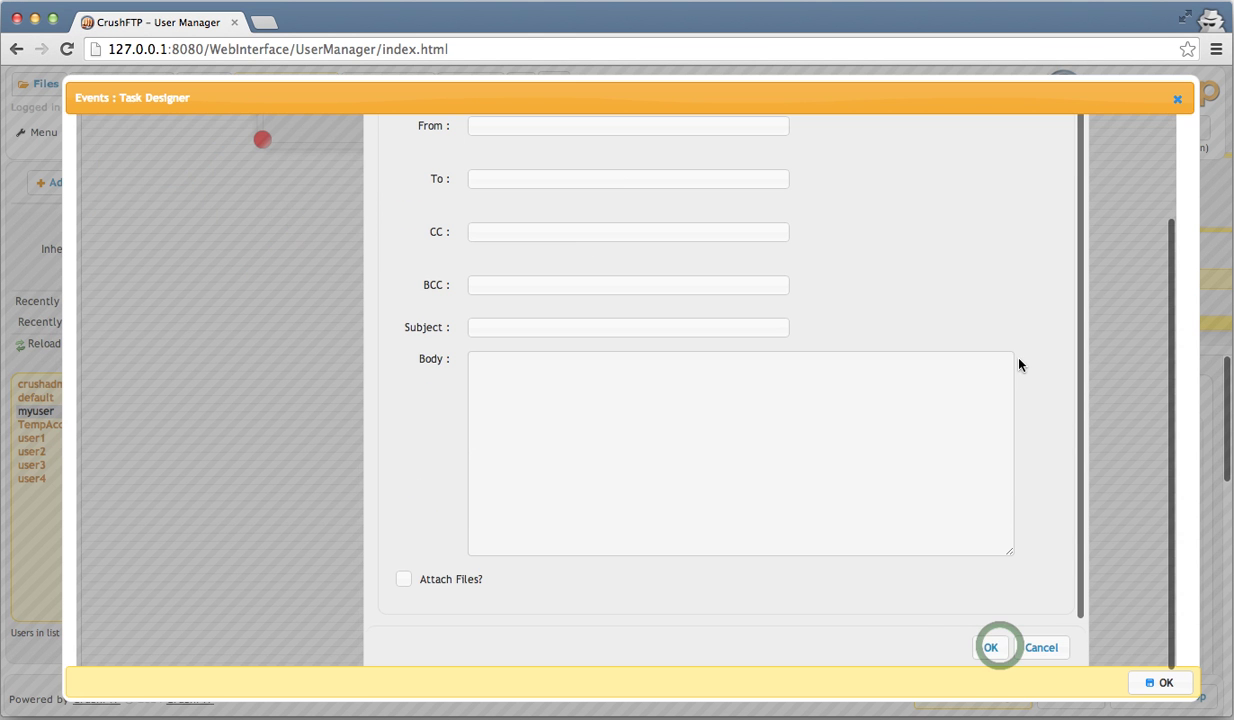
click(992, 648)
scroll(558, 266, up, 3)
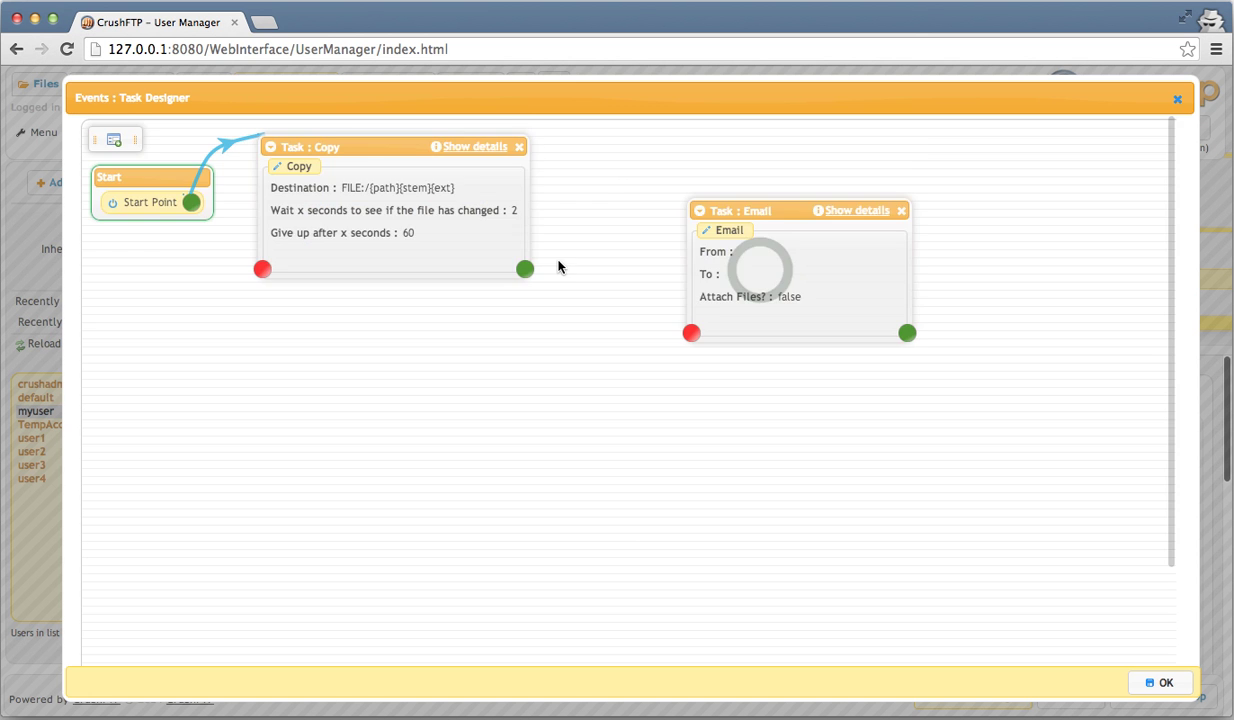
- Link Copy's success output to Email, and Email's success output to End Point
drag(525, 268, 760, 270)
scroll(994, 311, down, 3)
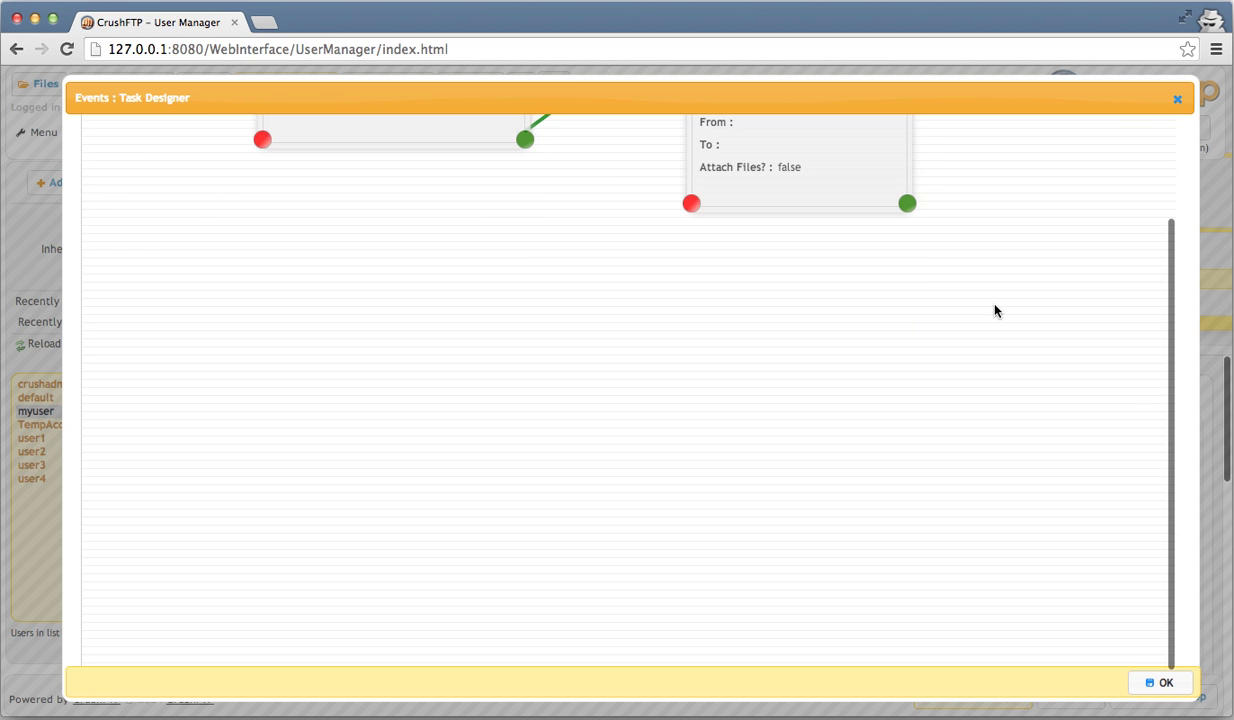
scroll(994, 311, right, 4)
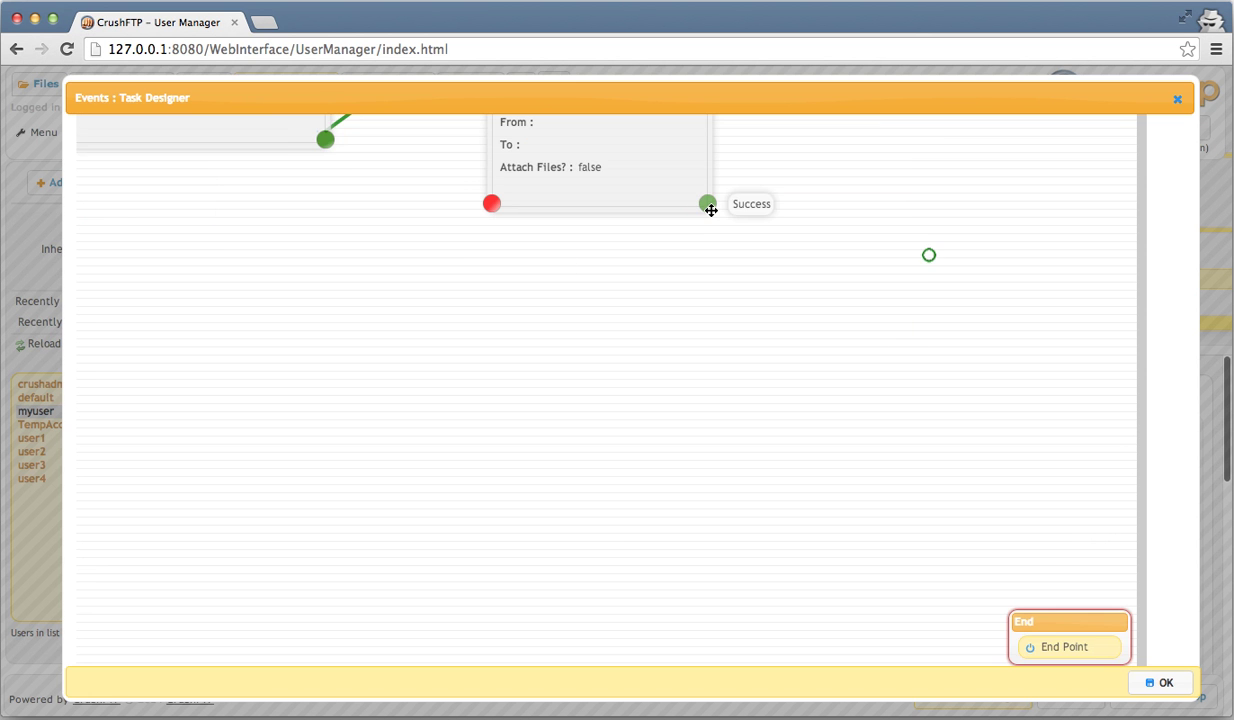
drag(709, 206, 918, 218)
scroll(632, 390, left, 2)
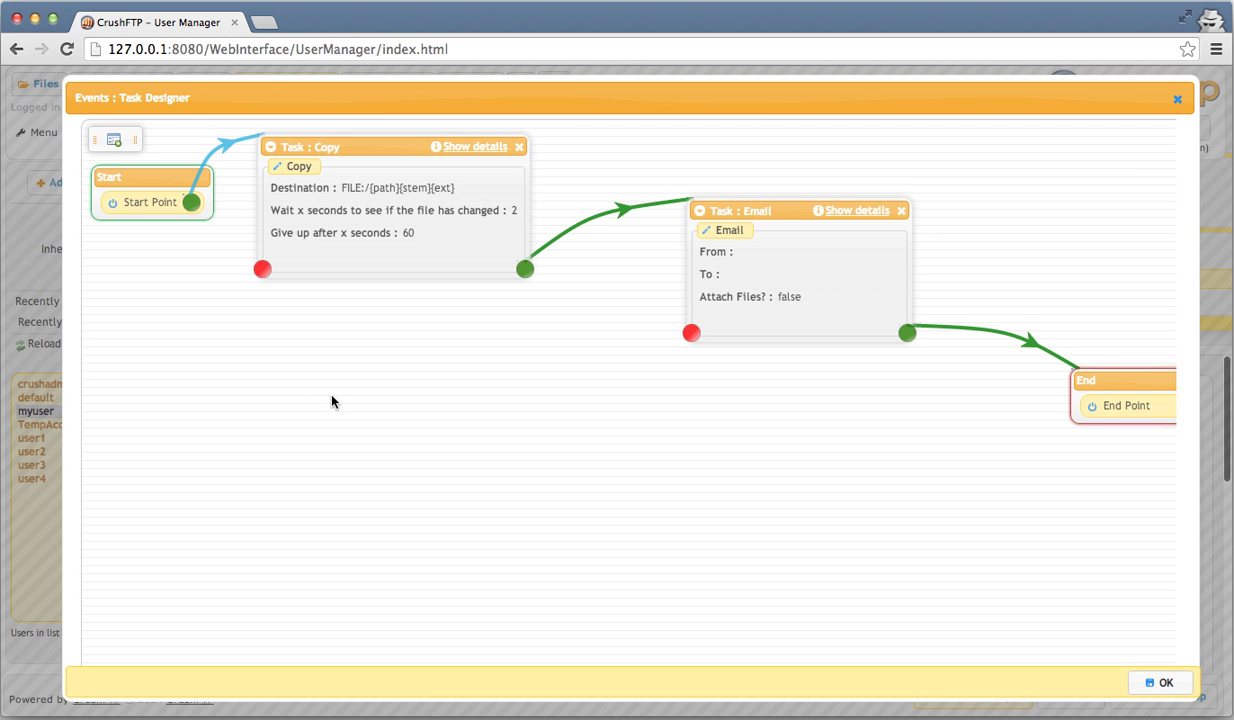
click(433, 398)
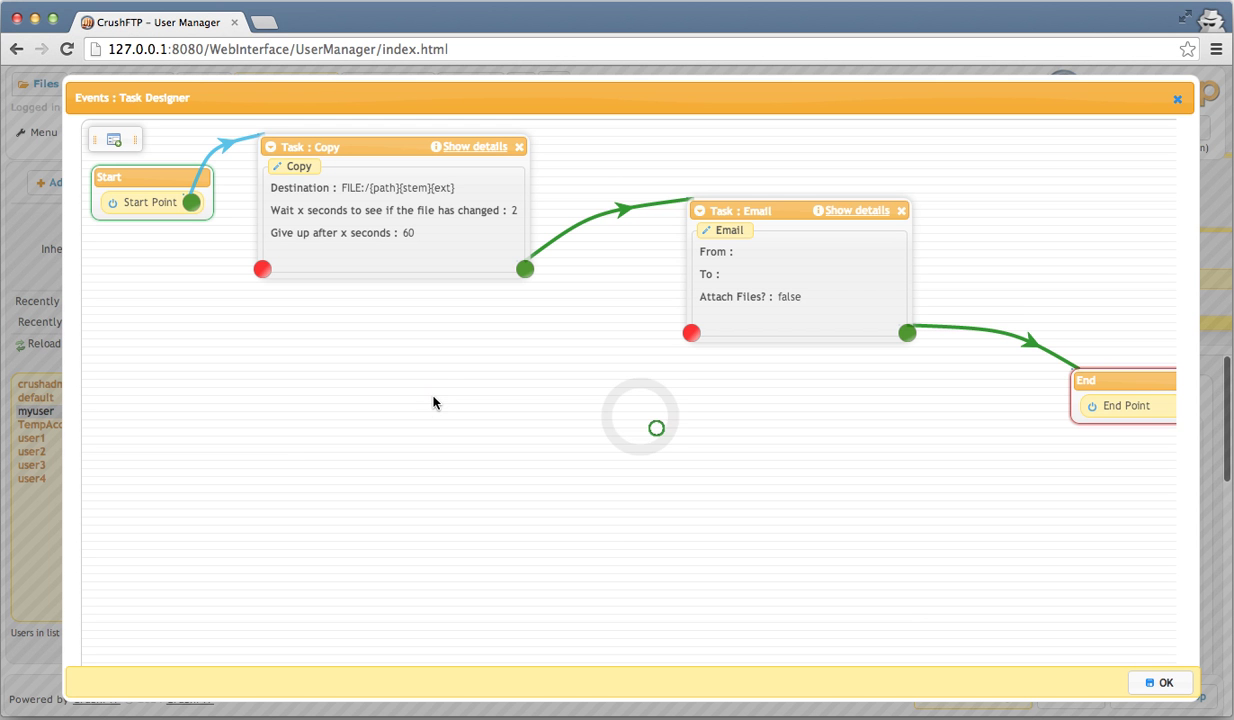
double_click(640, 418)
click(657, 431)
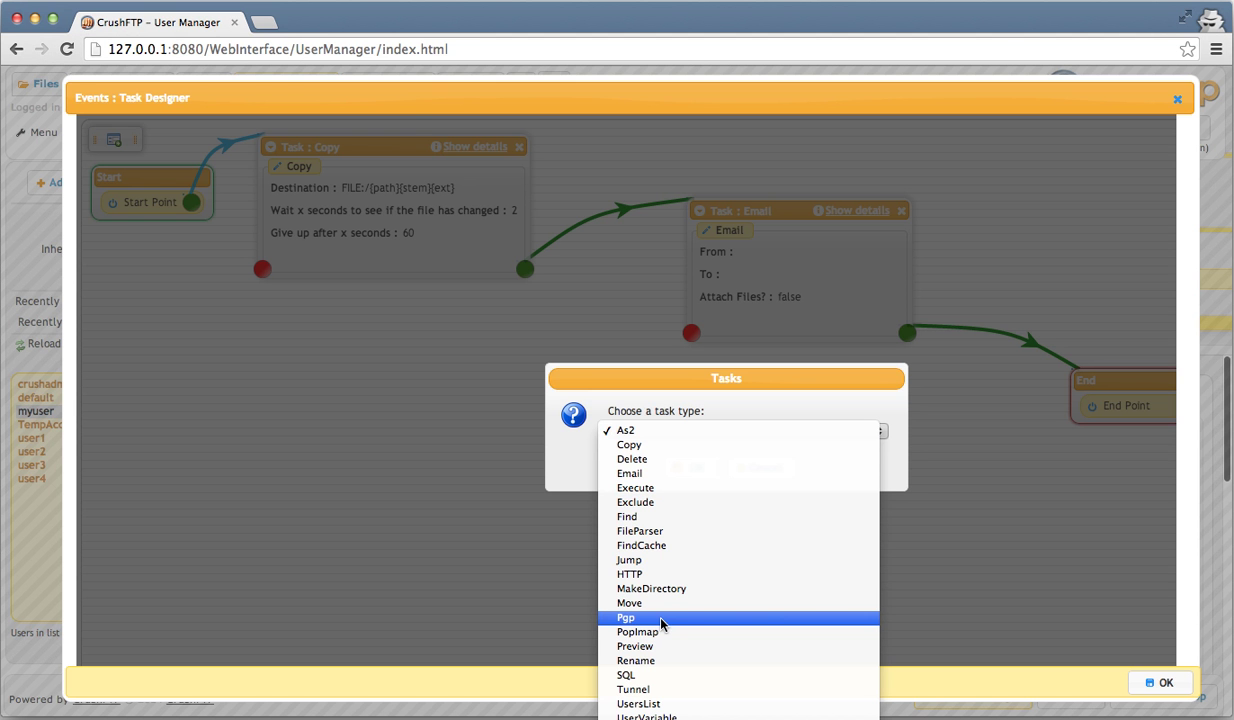
click(660, 618)
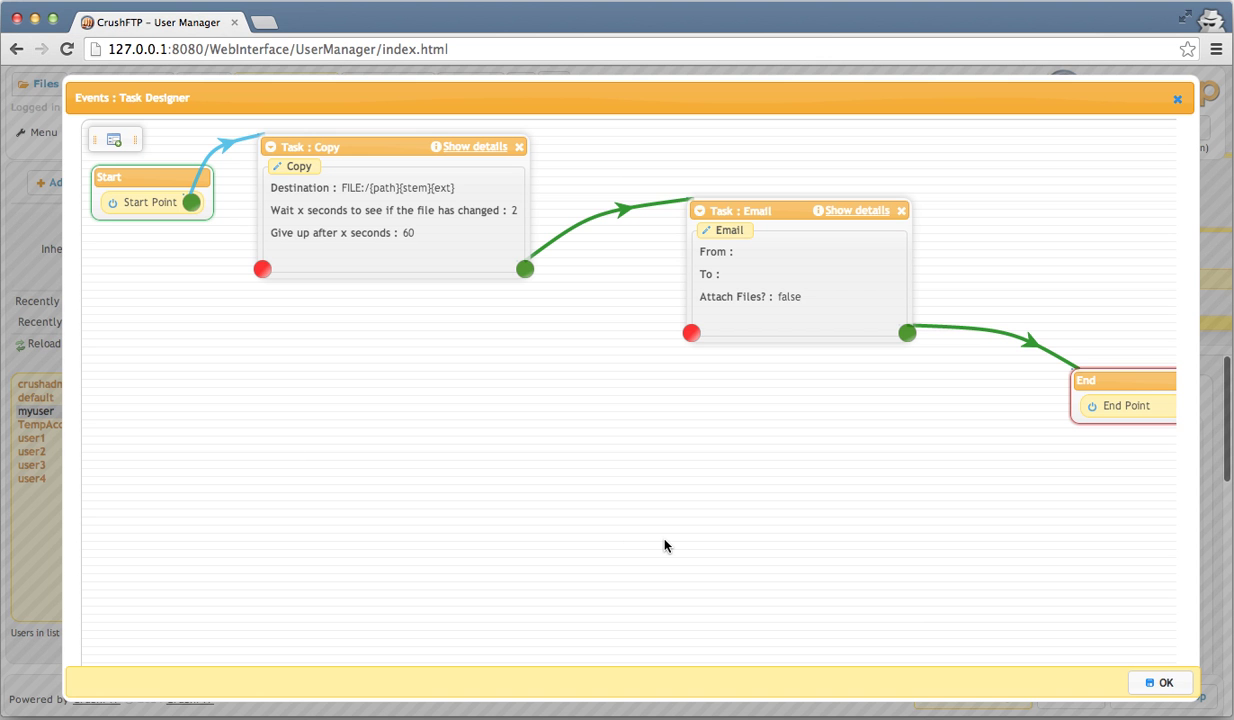
- Accept the Start → Copy → Email → End flow, returning to myuser's CrushTask event panel
click(1166, 682)
click(1166, 682)
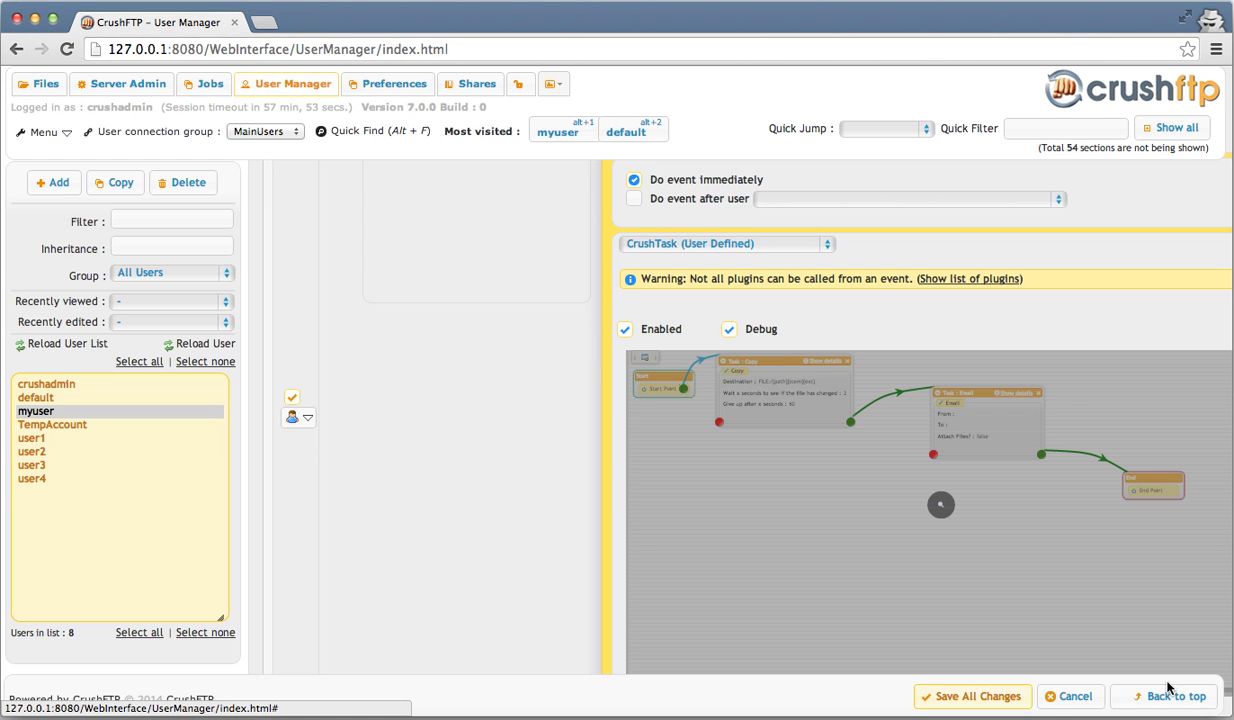